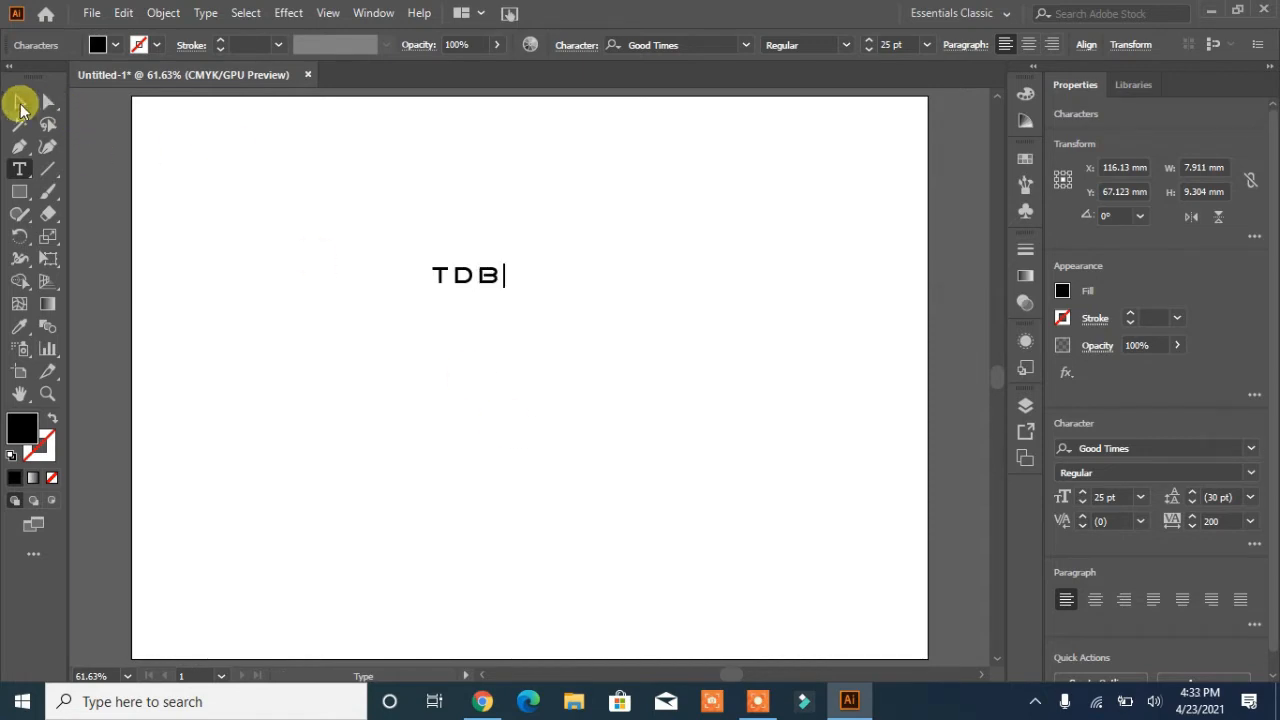
Enlarge the TDB text to about 99 pt and move it to the middle of the artboard.
left_click(19, 102)
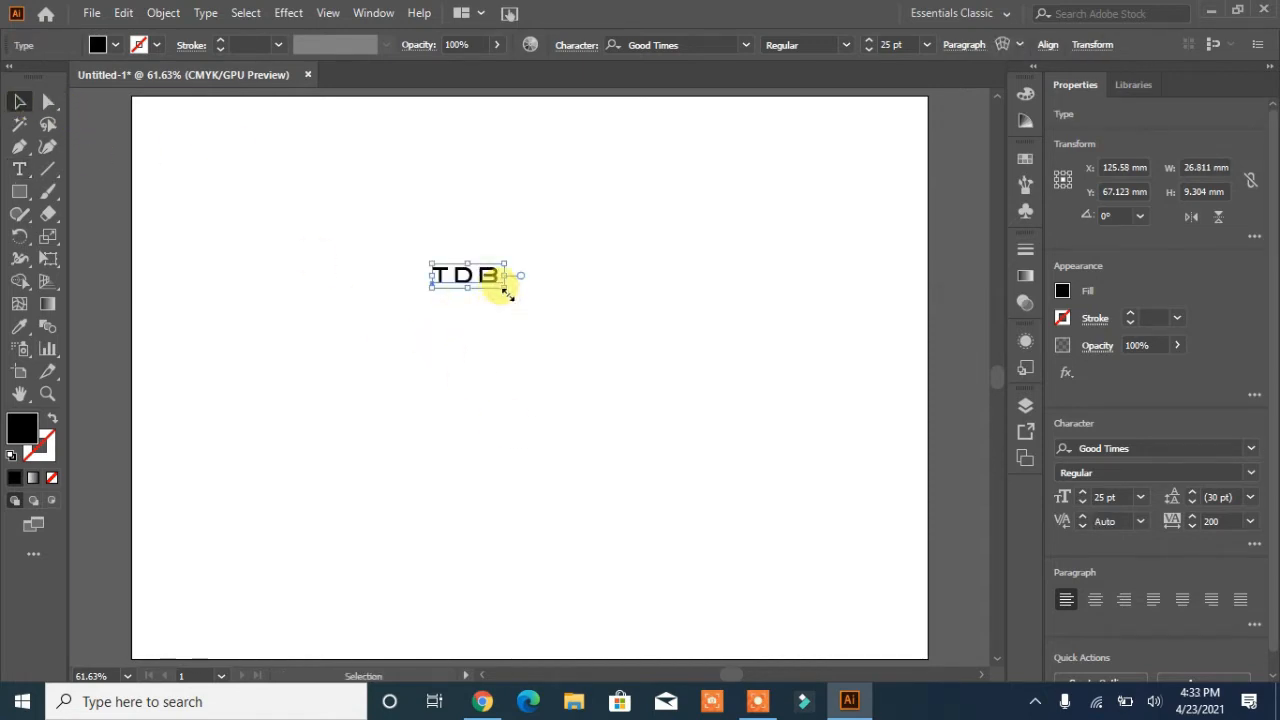
left_click_drag(507, 293, 714, 549)
left_click_drag(571, 343, 488, 383)
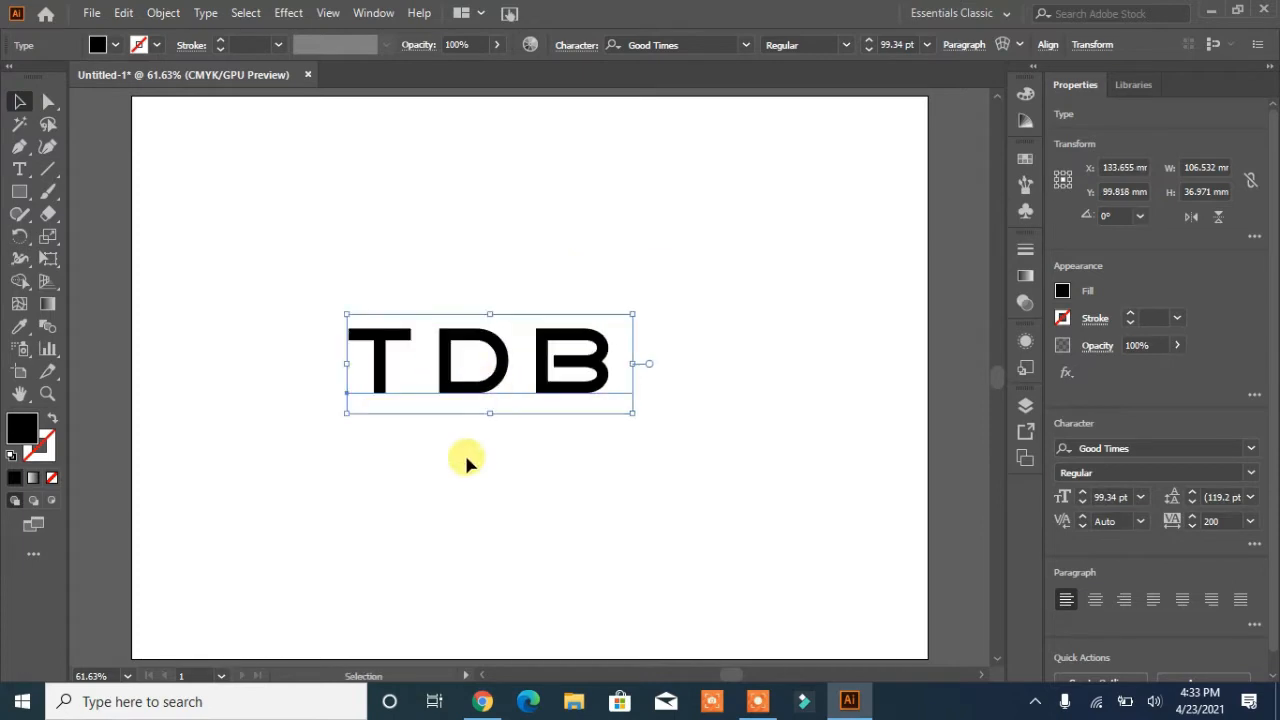
Set the TDB text in the Ethnocentric font and enlarge it across the upper half of the artboard.
left_click(743, 45)
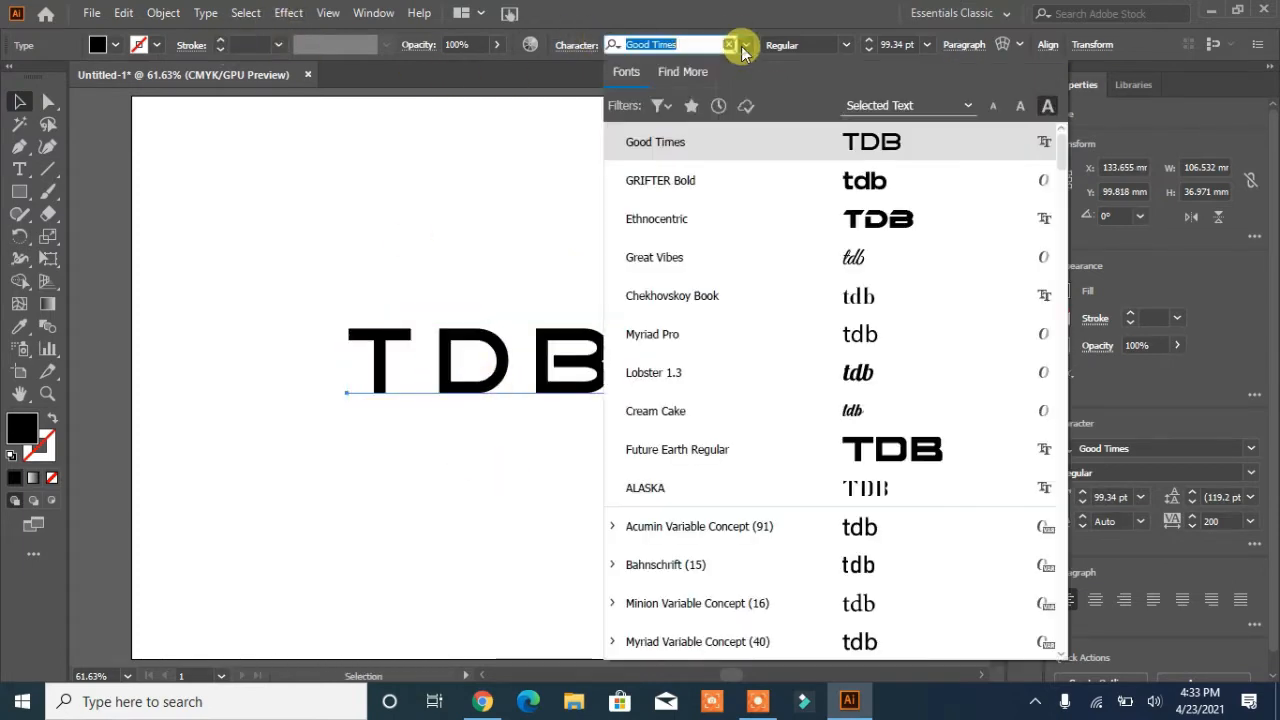
left_click(825, 210)
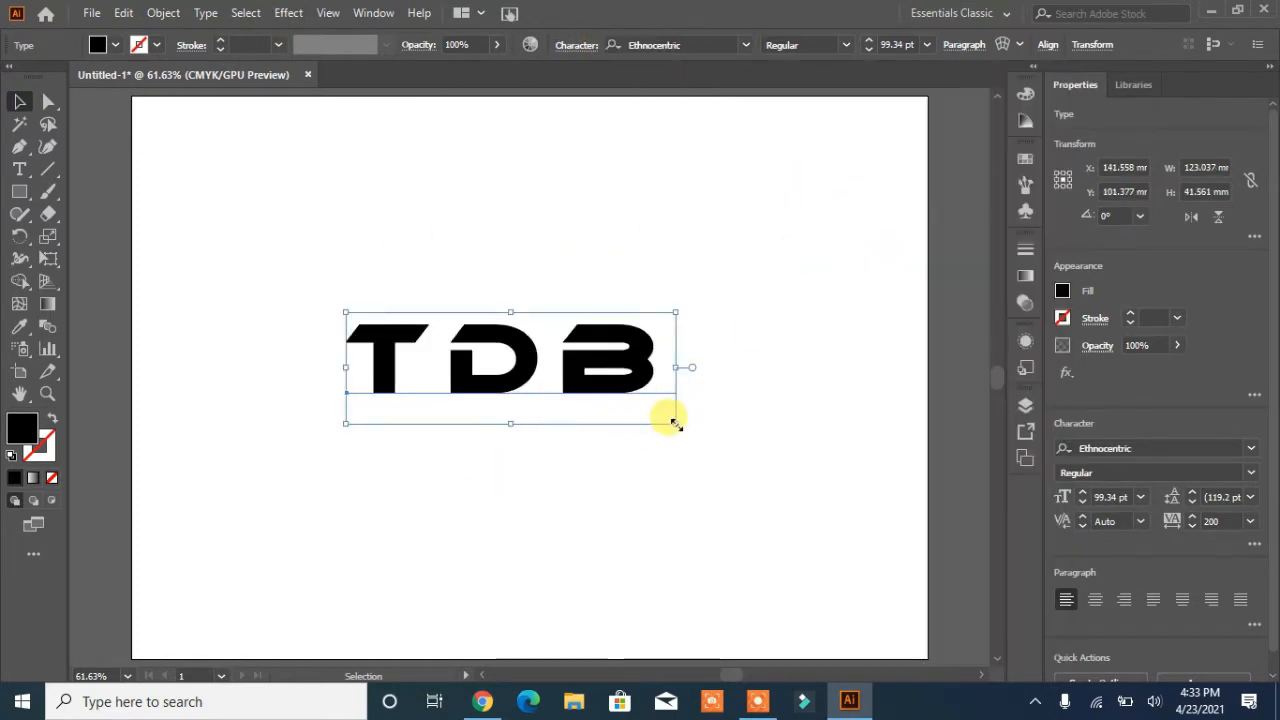
left_click_drag(673, 422, 757, 458)
left_click_drag(608, 380, 449, 251)
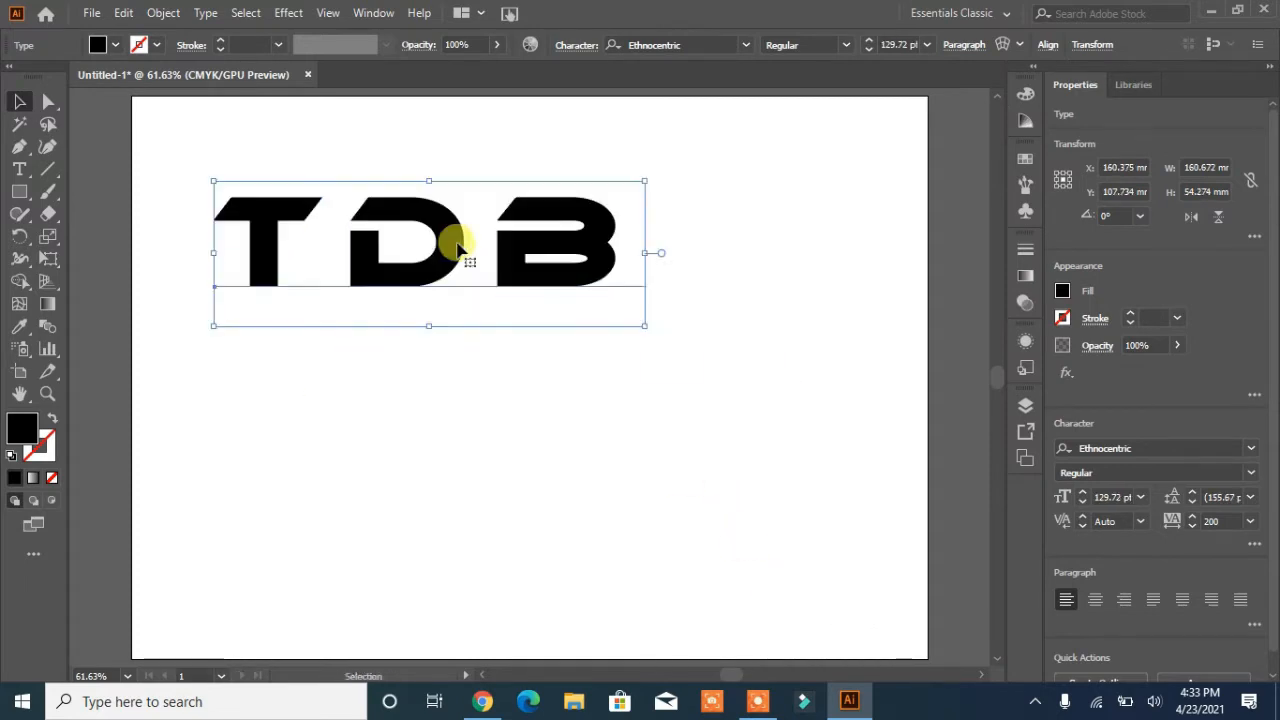
left_click_drag(644, 325, 775, 500)
left_click_drag(494, 366, 494, 408)
left_click(495, 440)
Convert the TDB text to outlines.
left_click(409, 251)
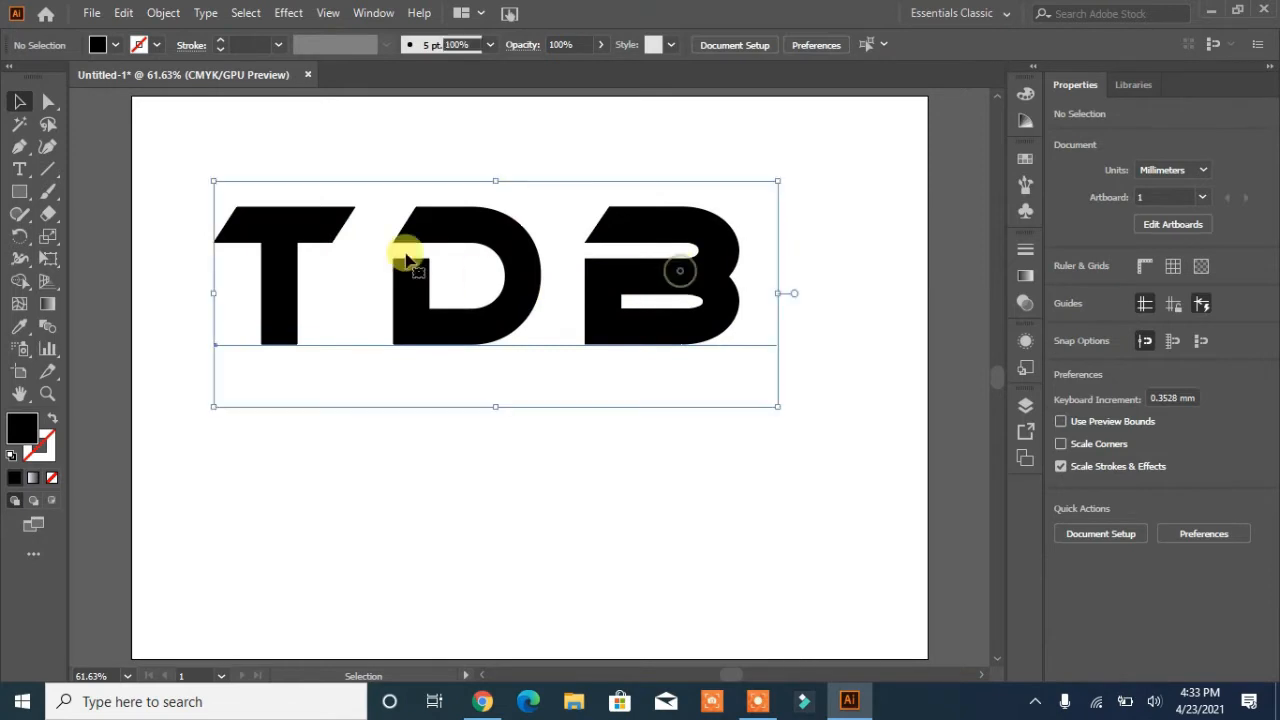
right_click(393, 306)
left_click(486, 422)
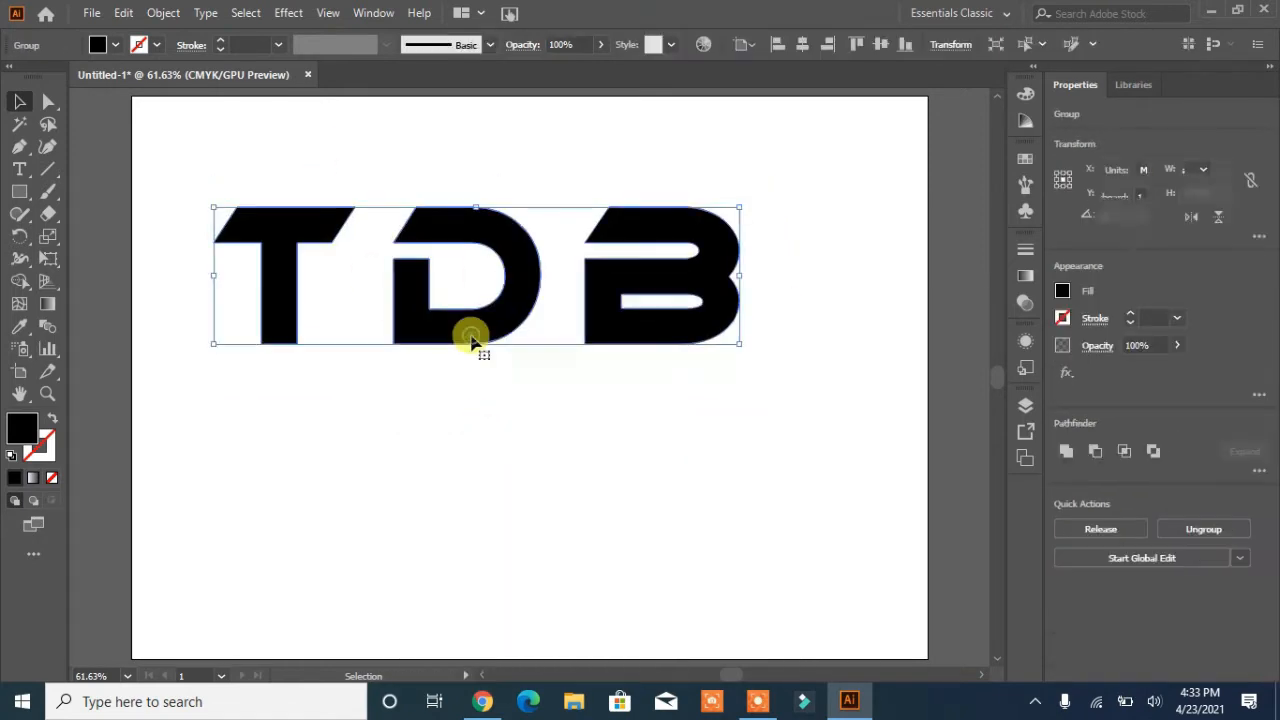
left_click(477, 443)
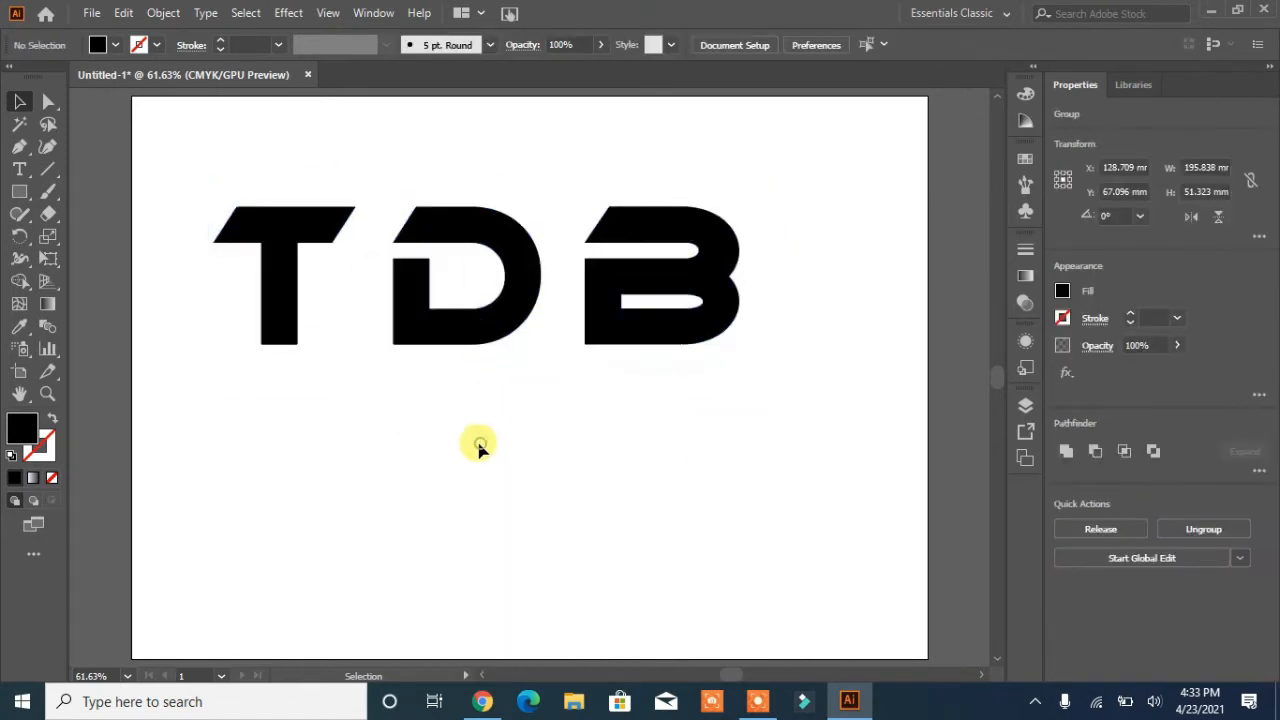
Ungroup the outlined TDB lettering into separate letters.
left_click(297, 229)
right_click(473, 333)
left_click(480, 489)
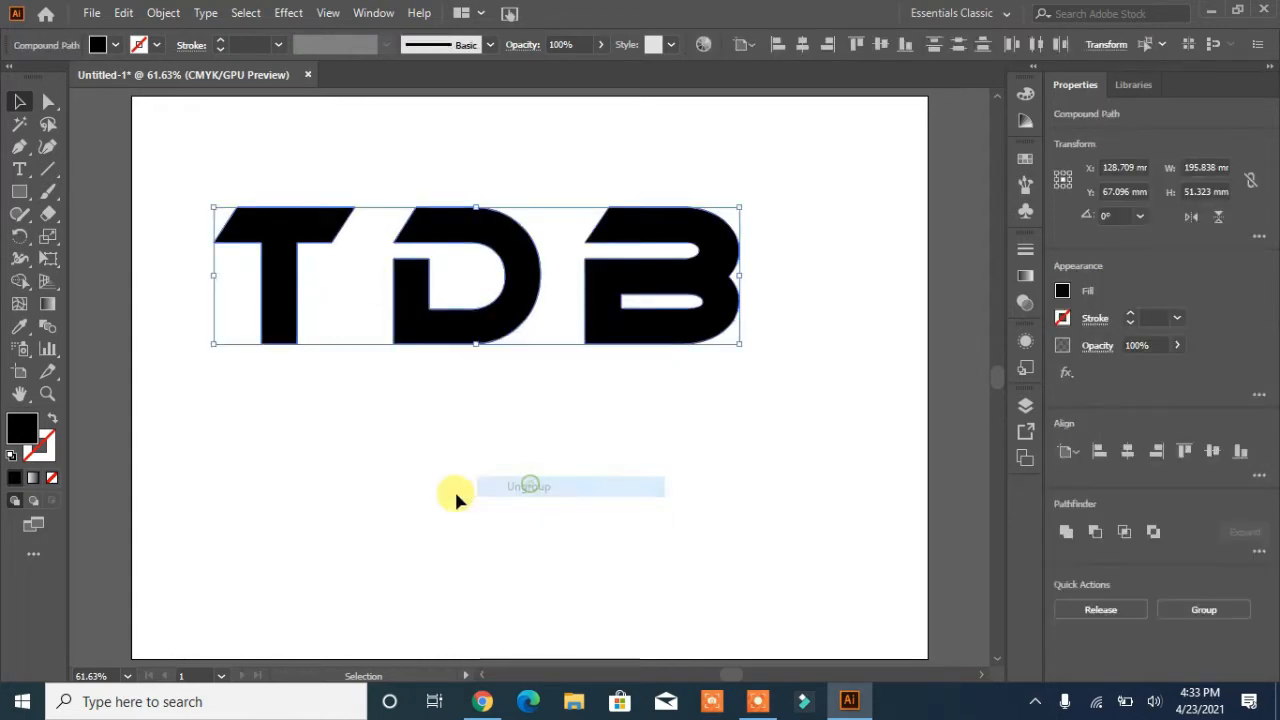
left_click(457, 500)
Stretch the slanted end of the B's upper bar leftward until it reaches the D, using Direct Selection.
left_click(593, 245)
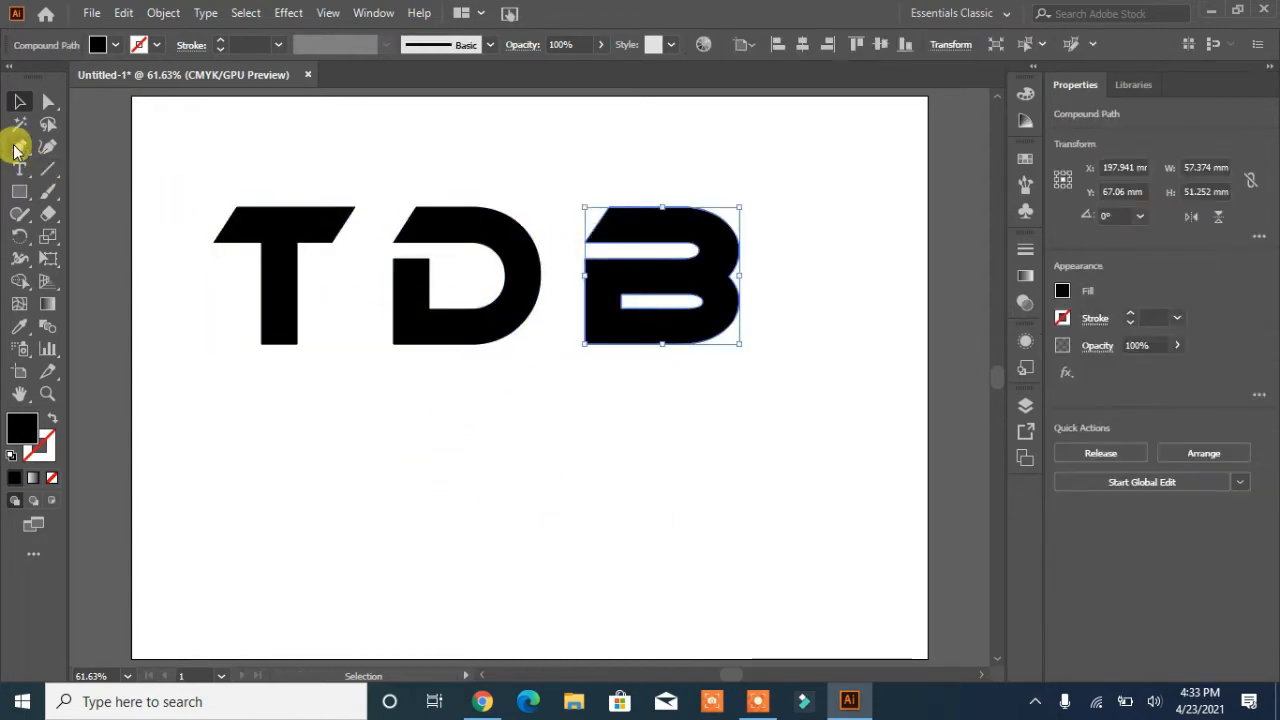
left_click(49, 101)
left_click(613, 204)
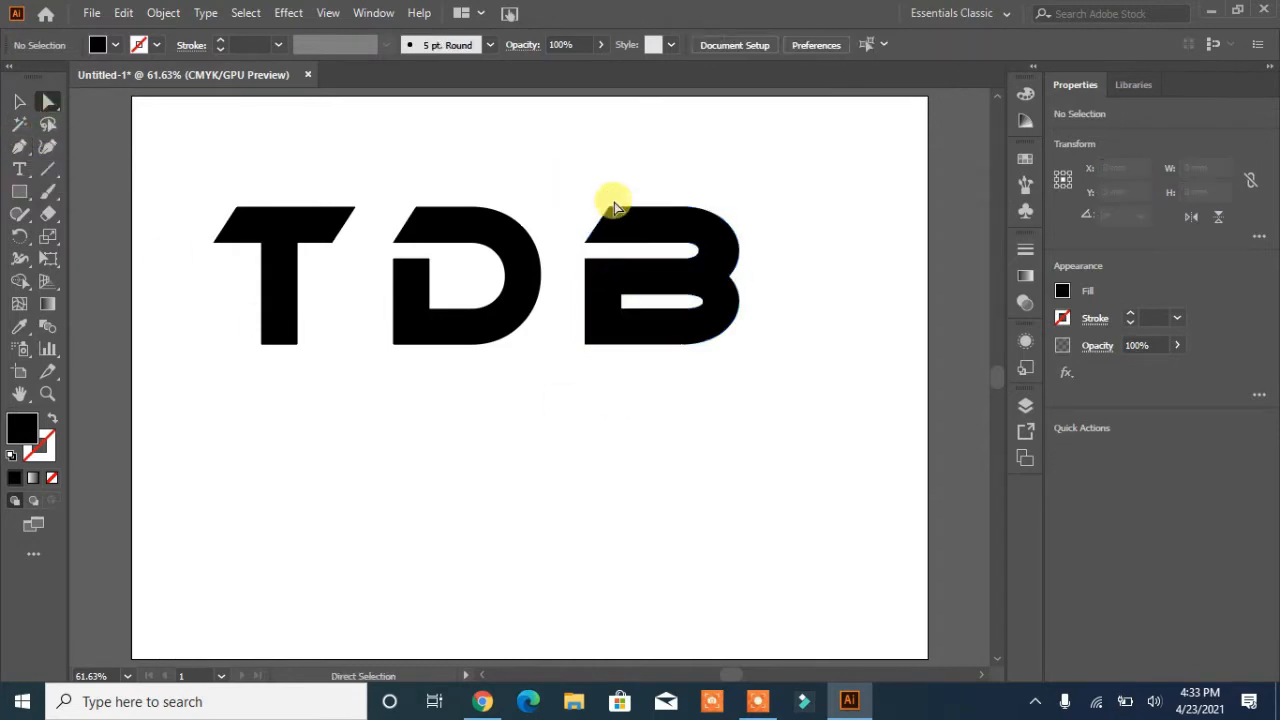
left_click_drag(588, 248, 575, 246)
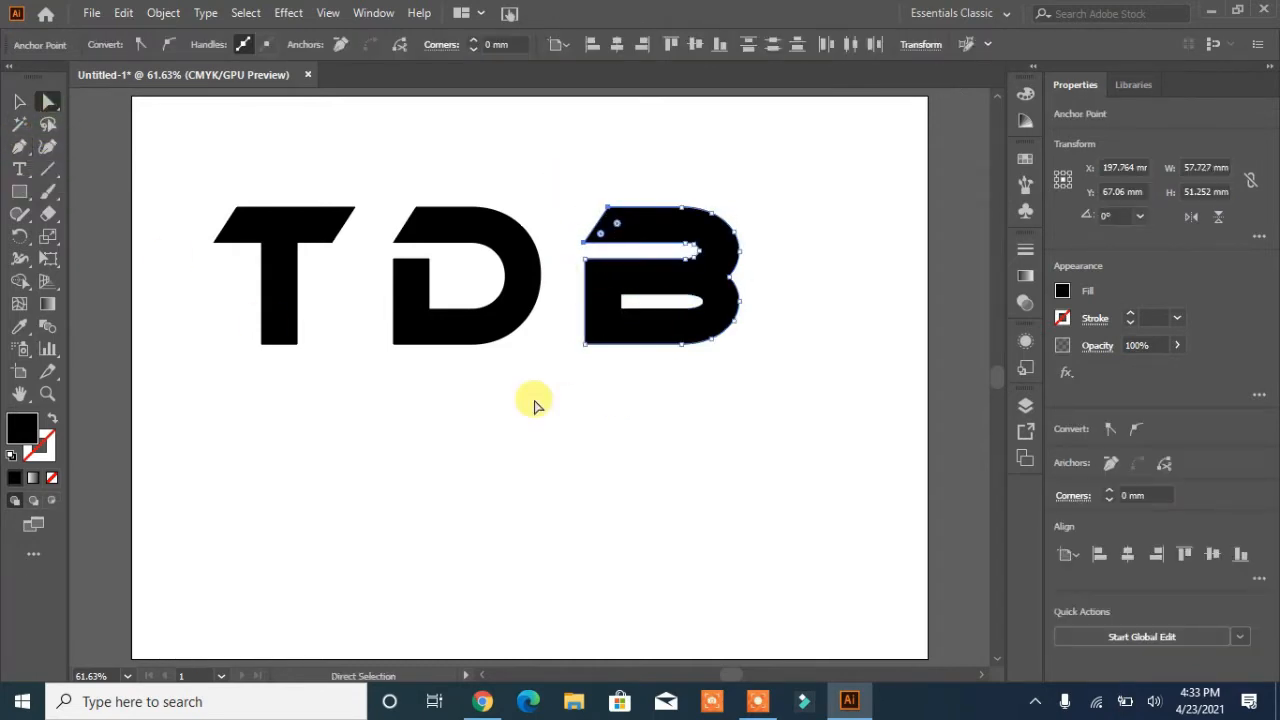
left_click(638, 414)
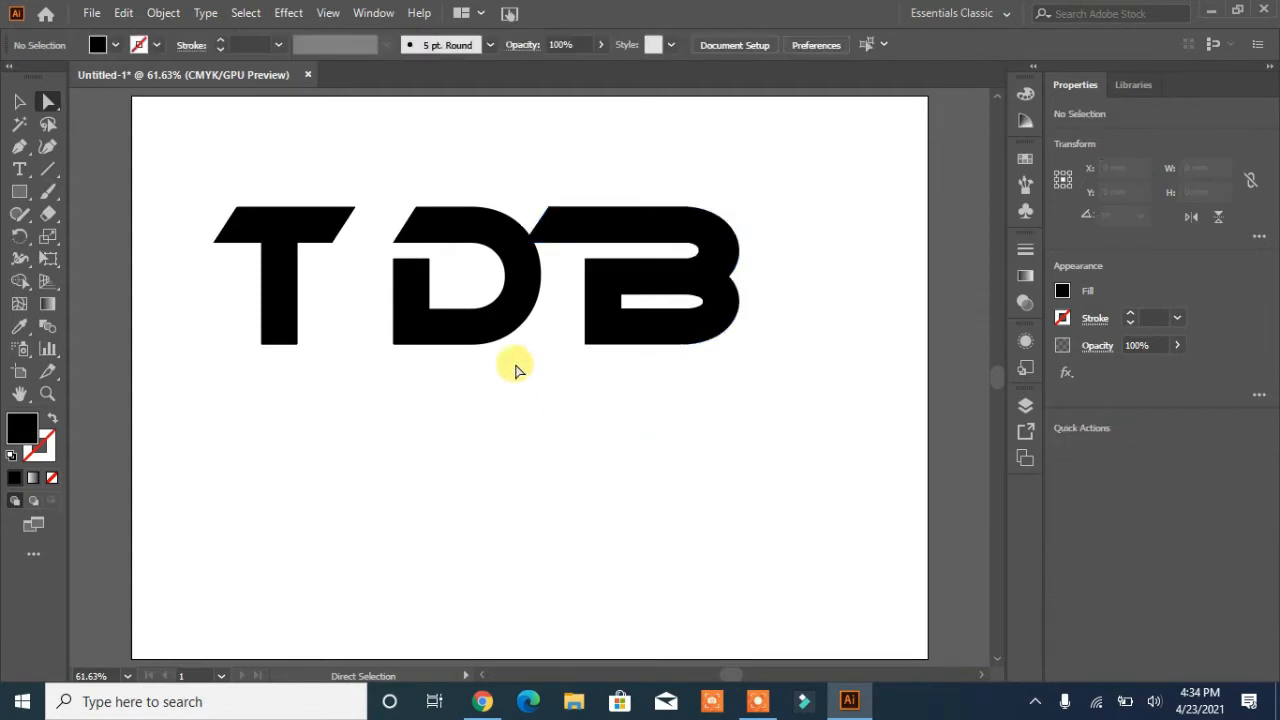
Move the D right to overlap the B, and move the T right so its crossbar overlaps the D.
left_click_drag(490, 305, 538, 308)
key("ctrl+z")
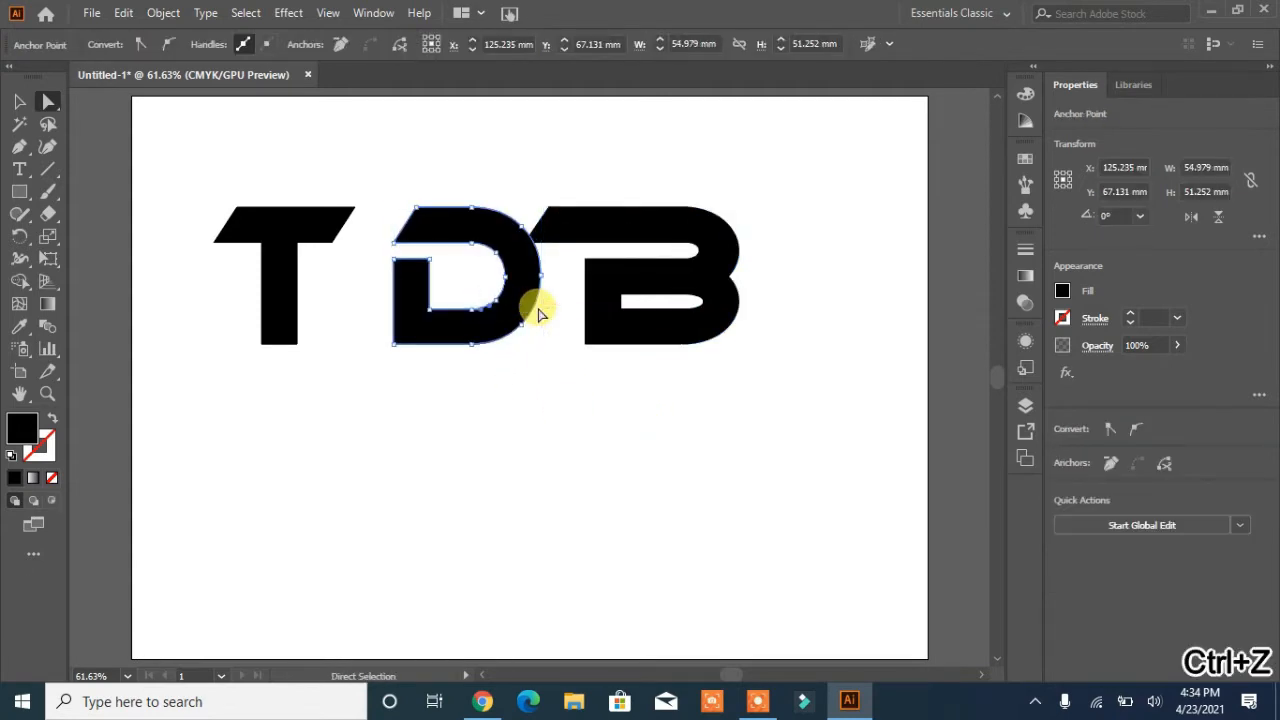
left_click(19, 101)
left_click(380, 460)
left_click_drag(417, 321, 494, 322)
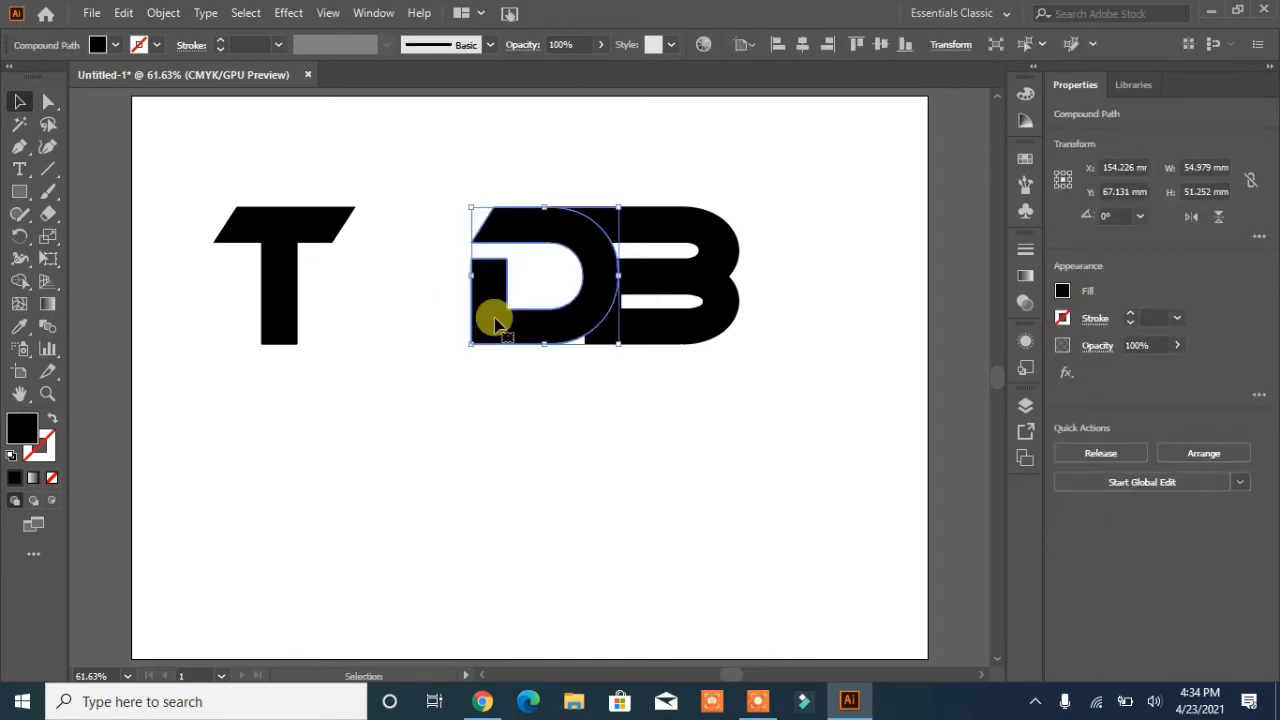
left_click_drag(310, 288, 445, 277)
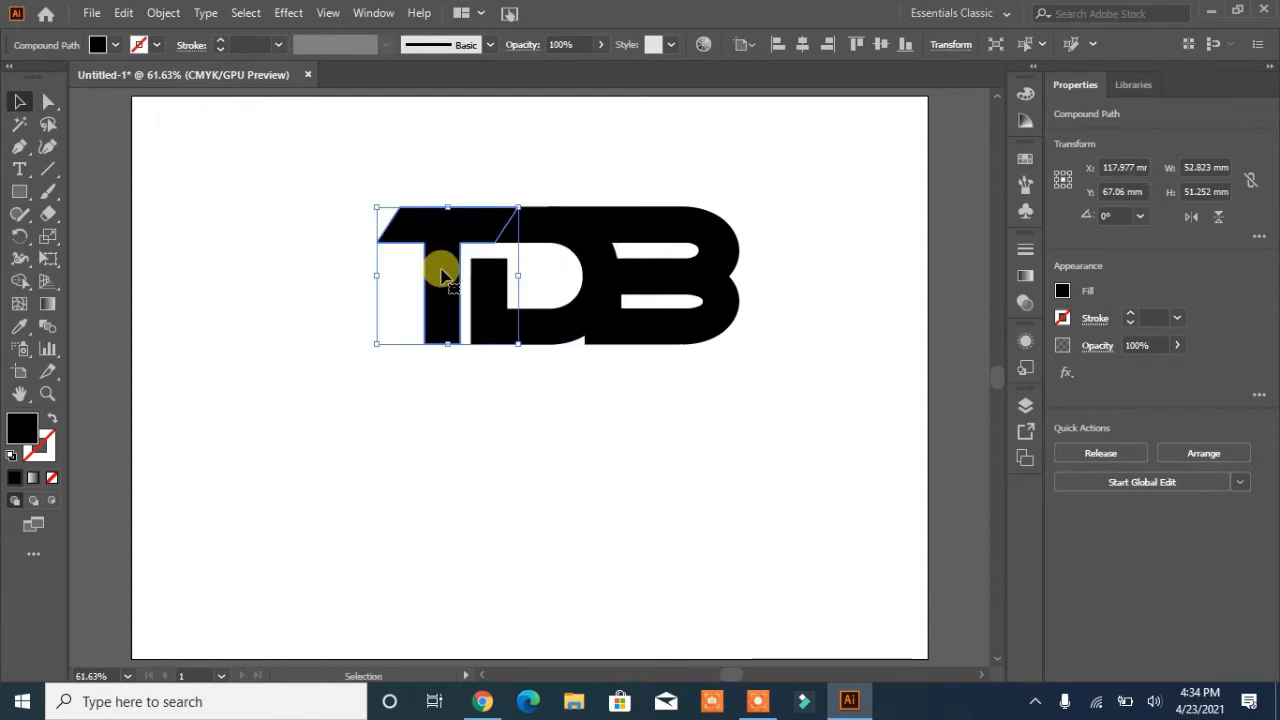
left_click(559, 472)
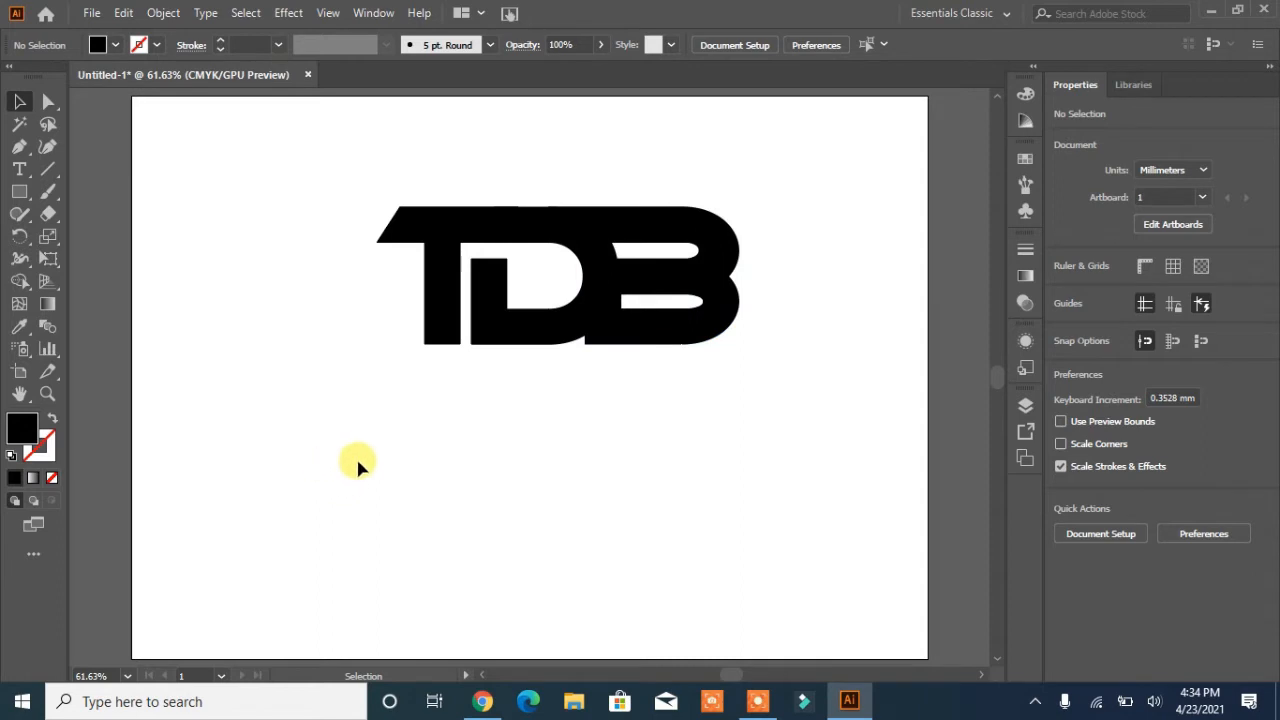
Merge the D's overlapping regions into one shape with Shape Builder, with all three letters selected.
left_click_drag(797, 199, 329, 372)
key("shift+m")
mouse_move(556, 228)
left_mouse_down()
mouse_move(522, 232)
mouse_move(594, 250)
mouse_move(605, 268)
mouse_move(590, 332)
left_mouse_up()
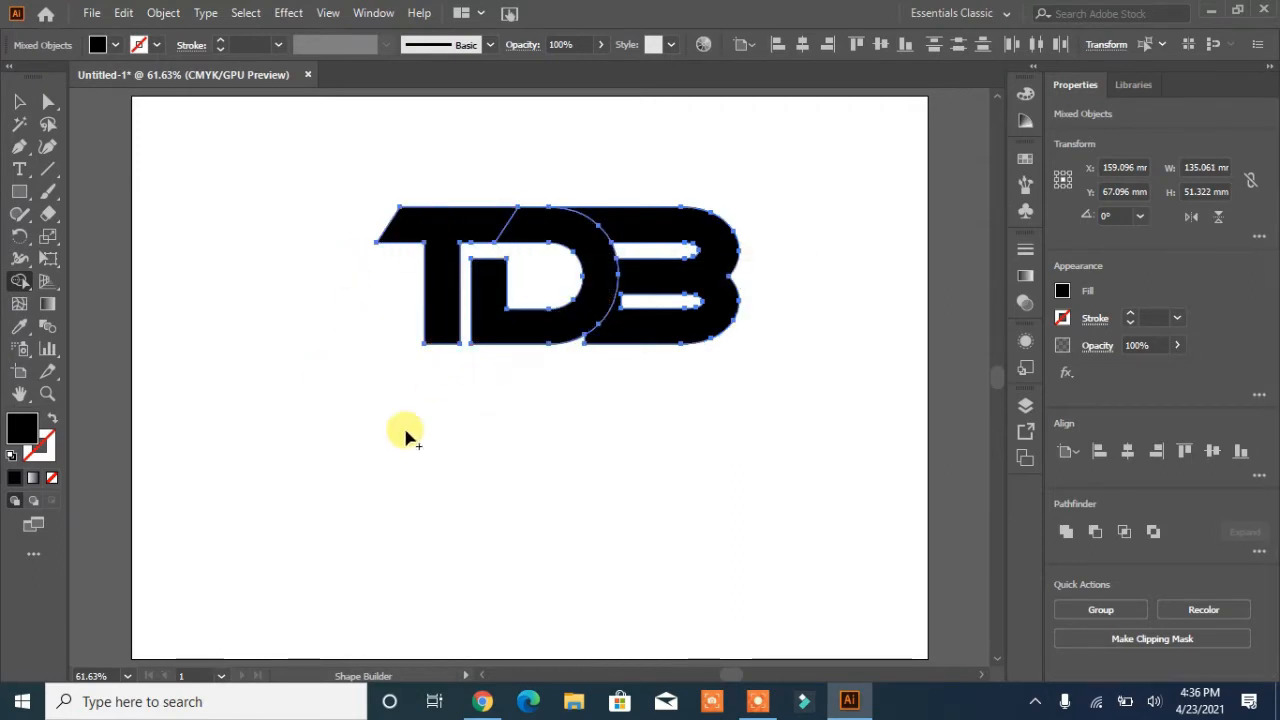
left_click(20, 101)
left_click(286, 363)
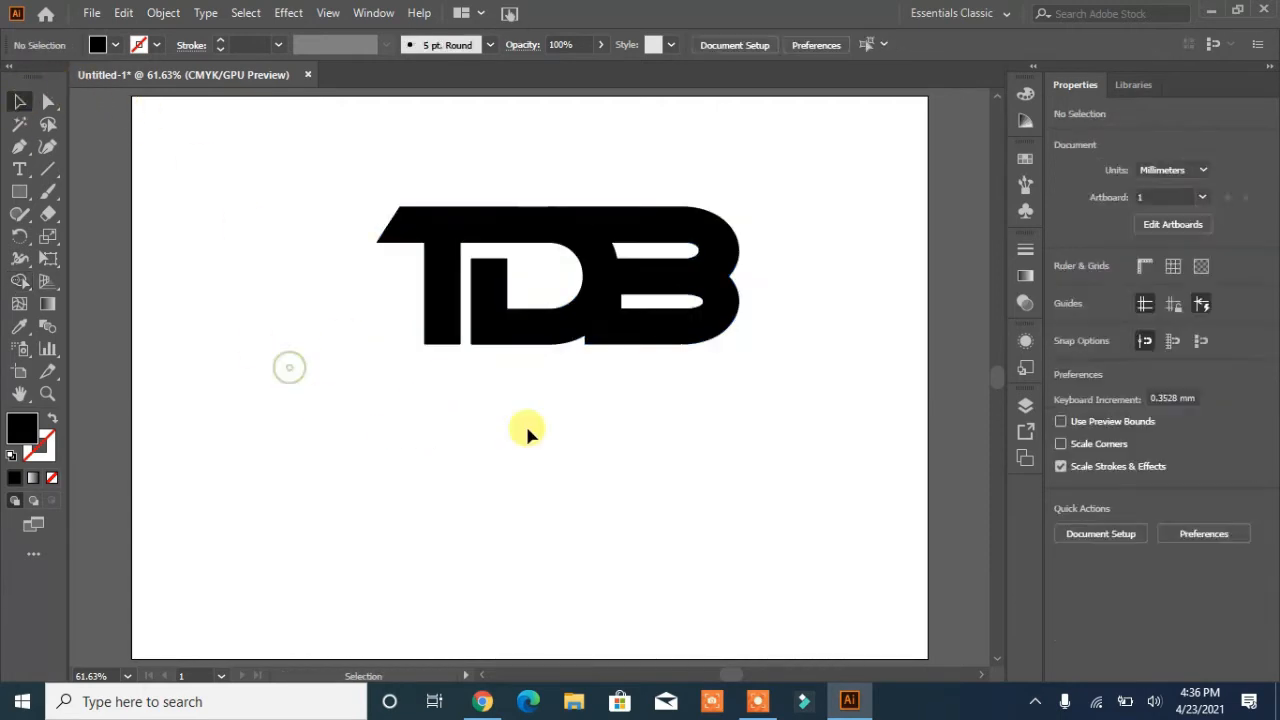
Nudge the B about 2.5 mm to the right to open a gap beside the D.
left_click(657, 277)
key("Right")
key("Right")
key("Right")
key("Right")
key("Right")
key("Right")
key("Right")
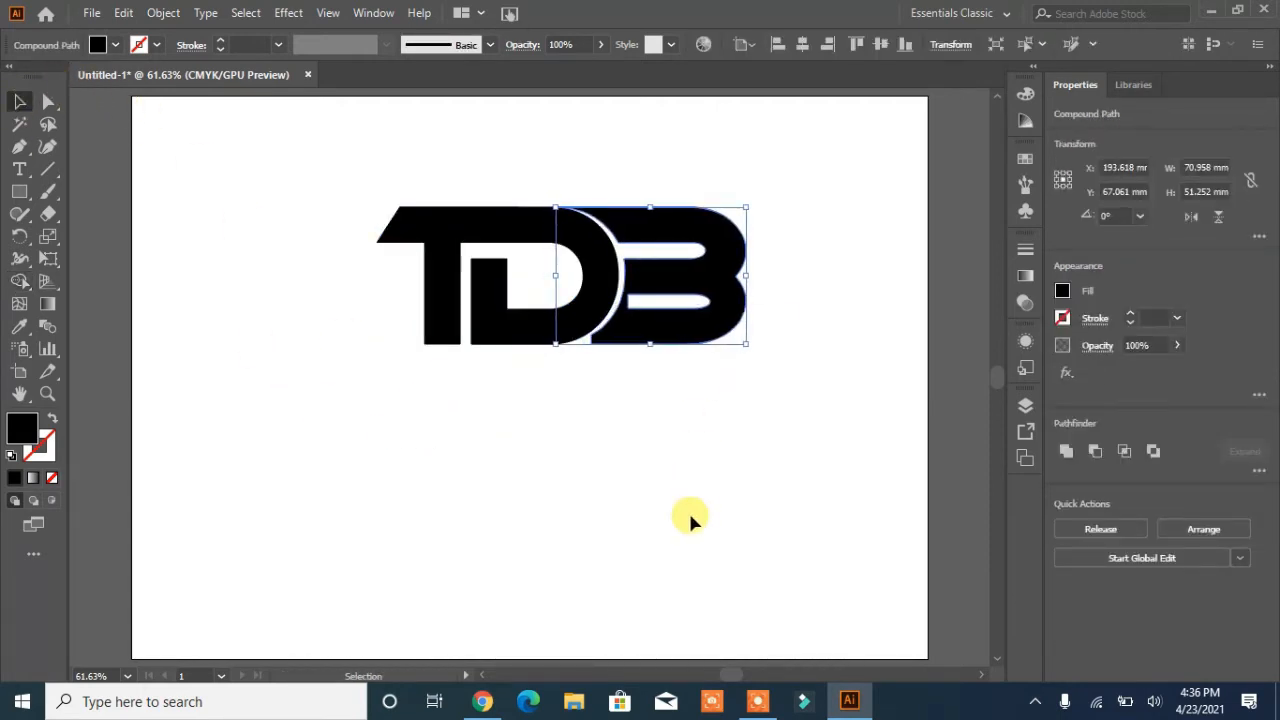
Nudge the T about 3 mm to the left to open a slanted gap before the D.
left_click(443, 300)
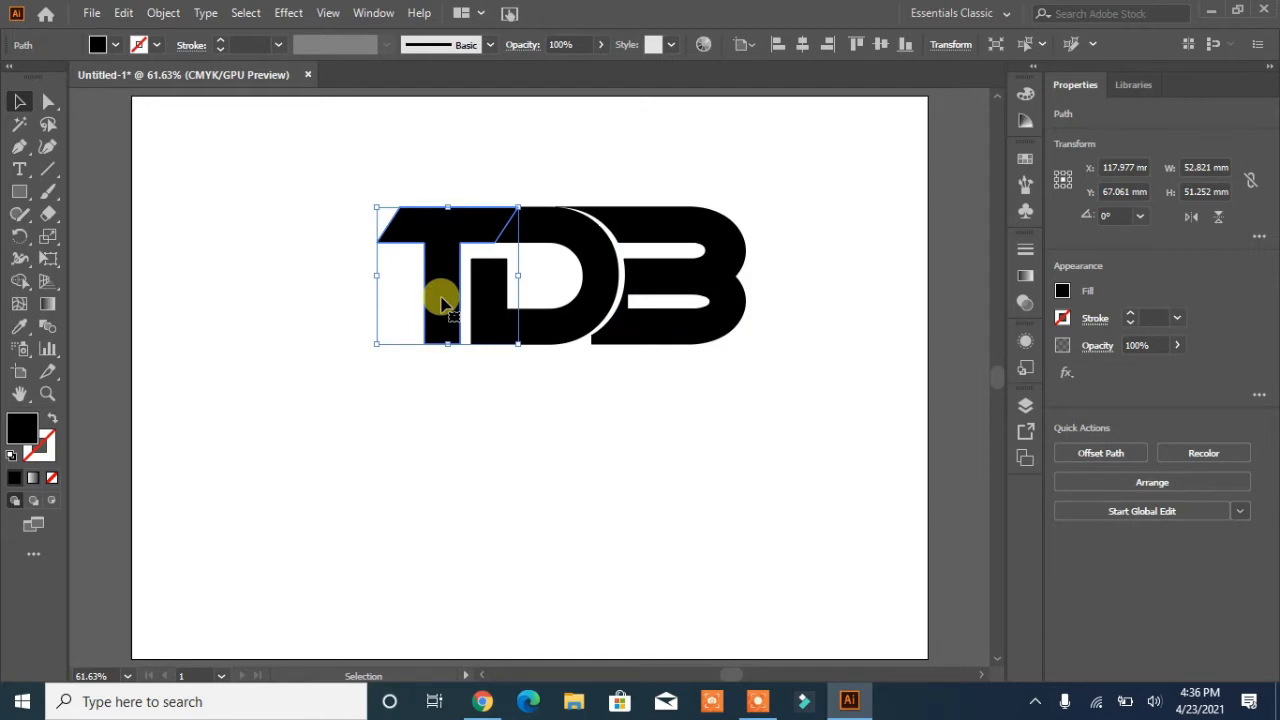
key("Left")
key("Left")
key("Left")
key("Left")
key("Left")
key("Left")
key("Left")
key("Left")
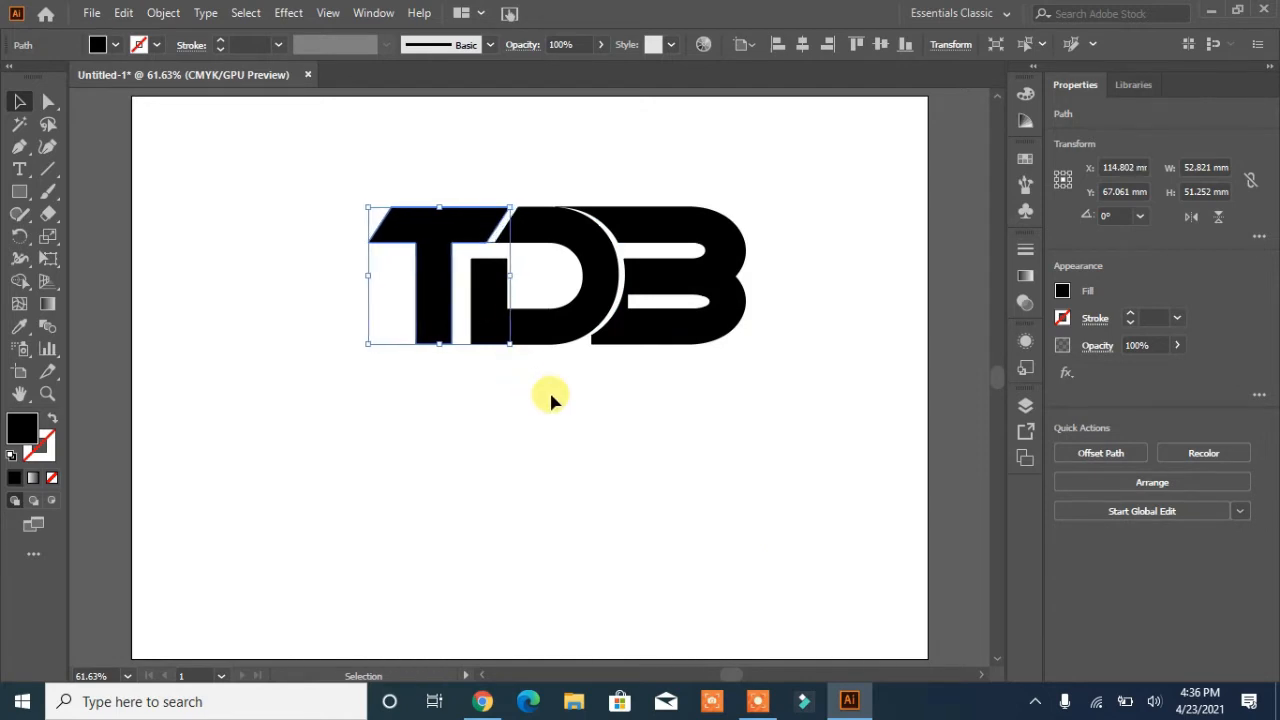
left_click(558, 415)
Delete the stray anchor point at the D's upper-left corner with Direct Selection.
left_click(491, 242)
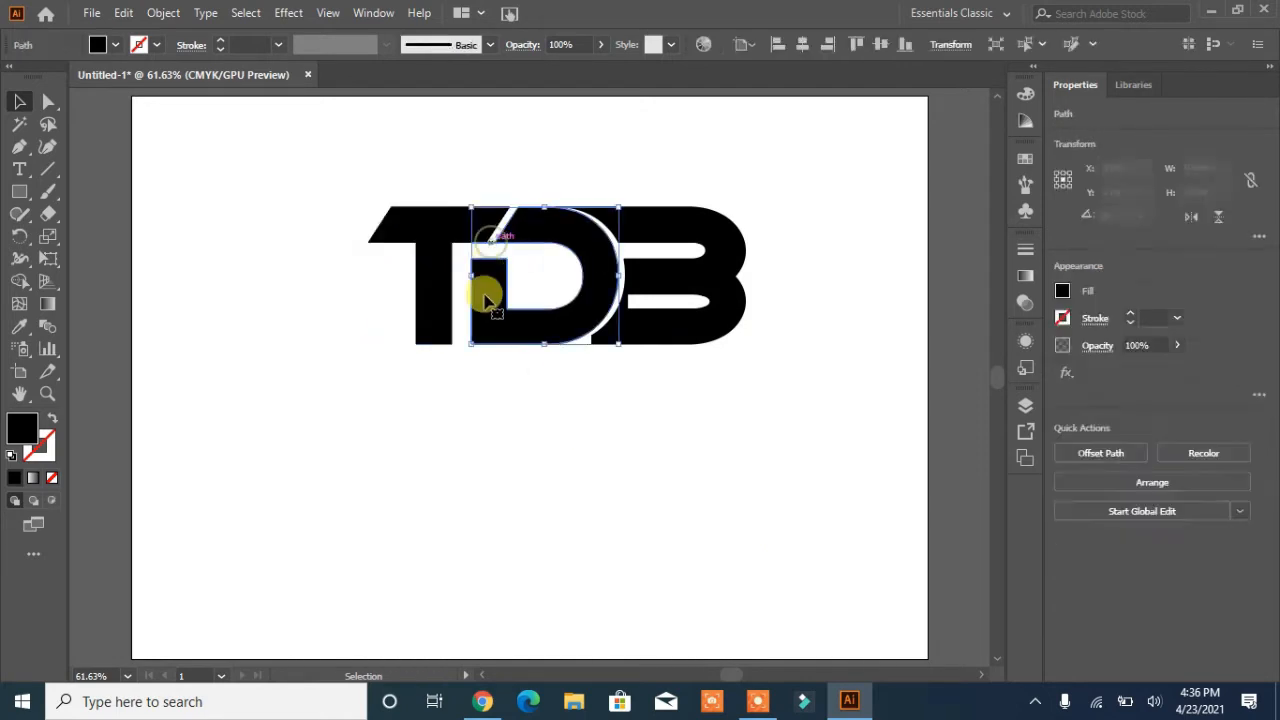
left_click(441, 506)
left_click(491, 244)
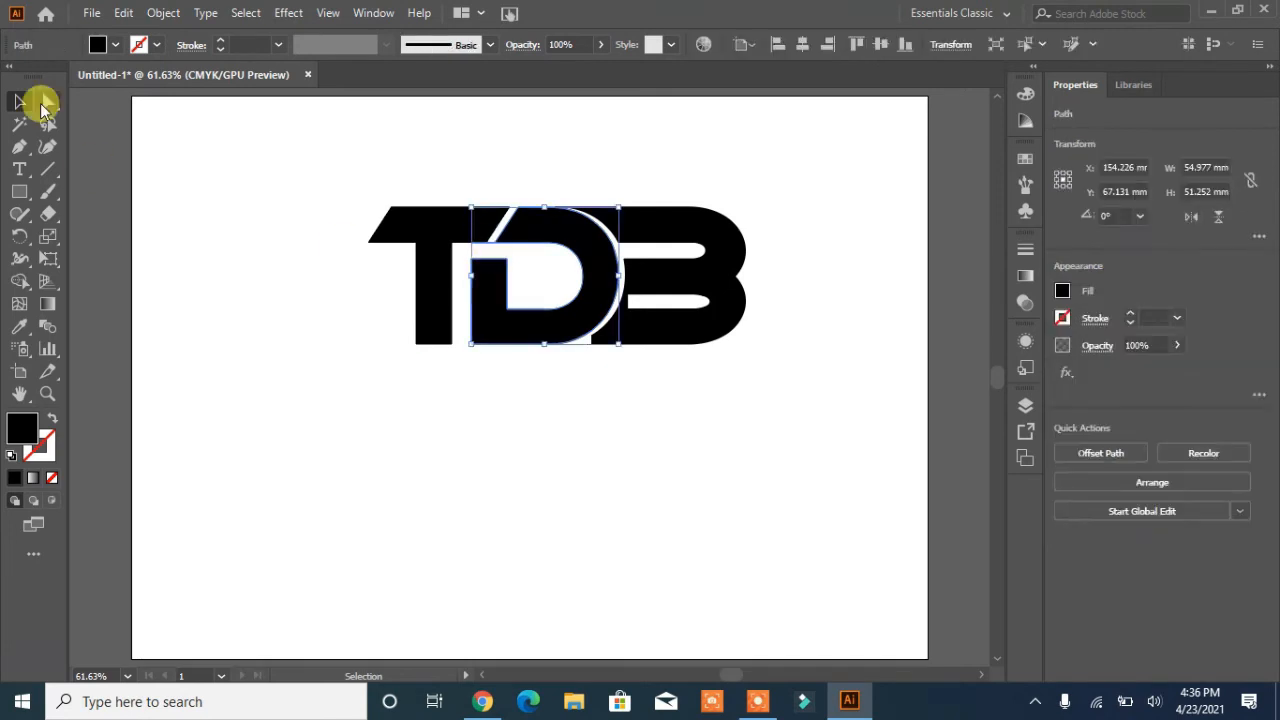
left_click(48, 101)
left_click(323, 436)
left_click(489, 342)
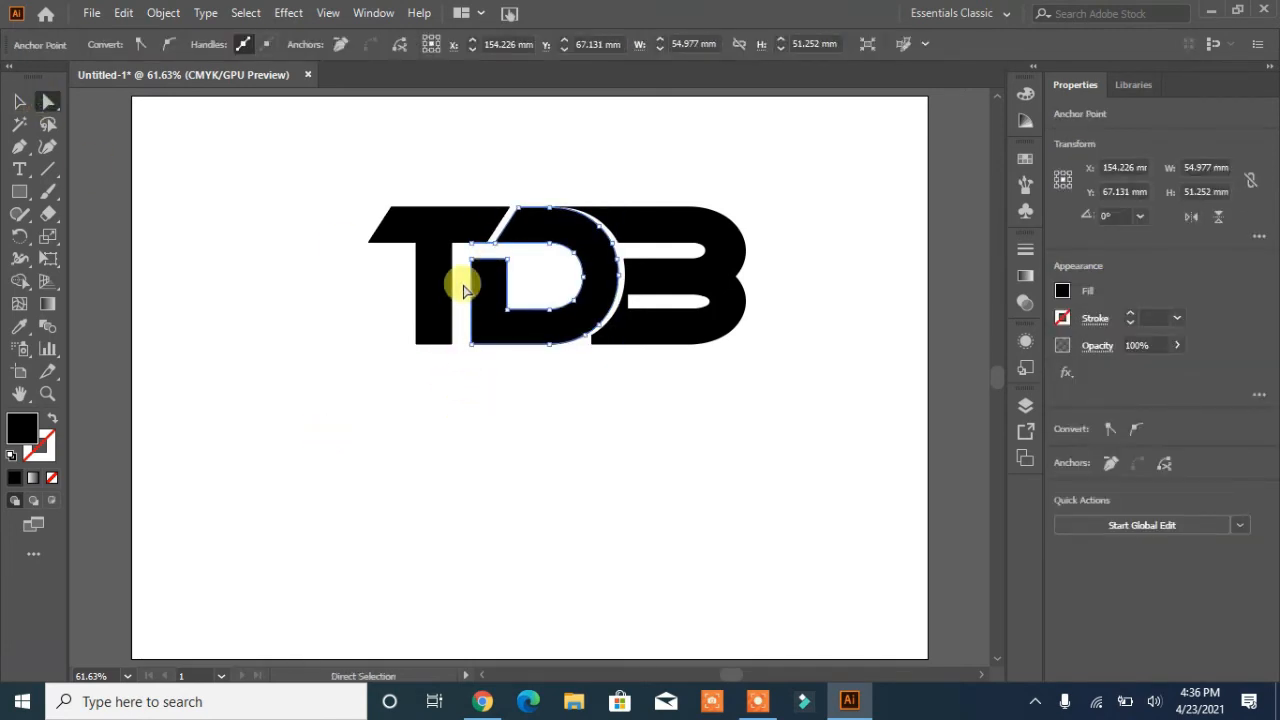
left_click(469, 243)
Nudge the whole B about 4 mm to the left so it overlaps the D's curve.
left_click(725, 303)
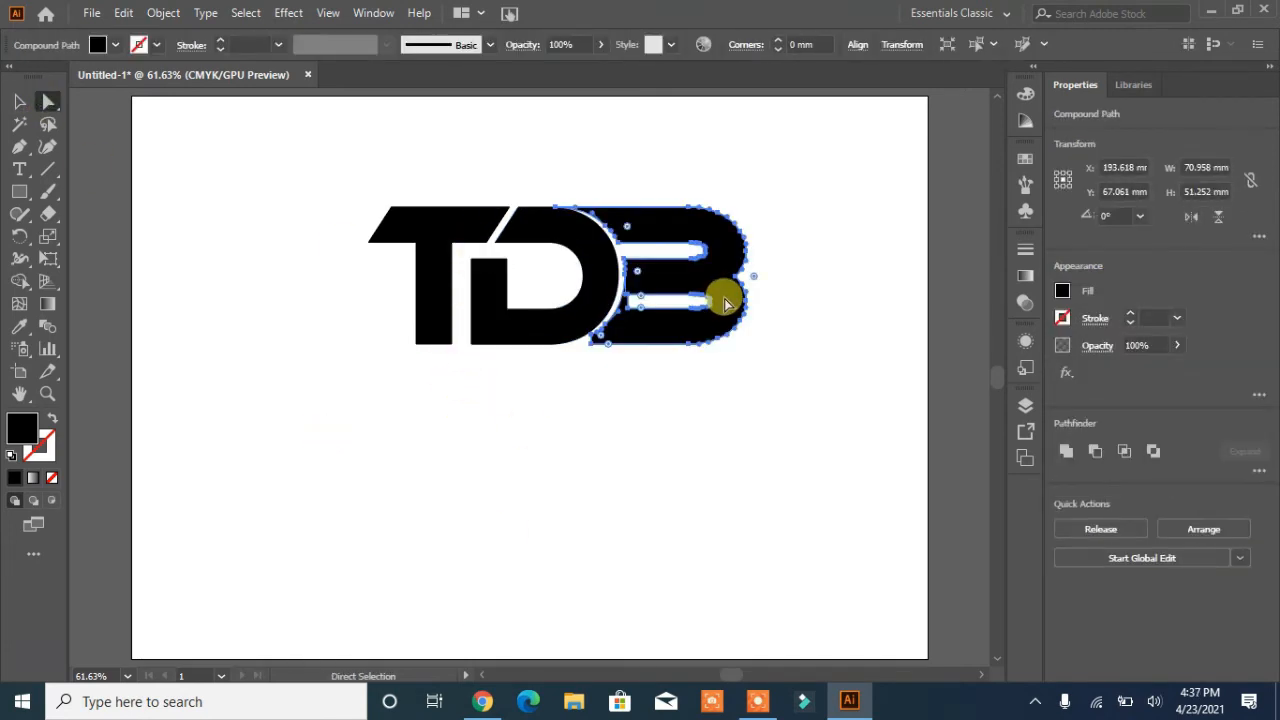
key("Left")
key("Left")
key("Left")
key("Left")
key("Left")
key("Left")
key("Left")
key("Left")
key("Left")
key("Left")
key("Left")
key("Left")
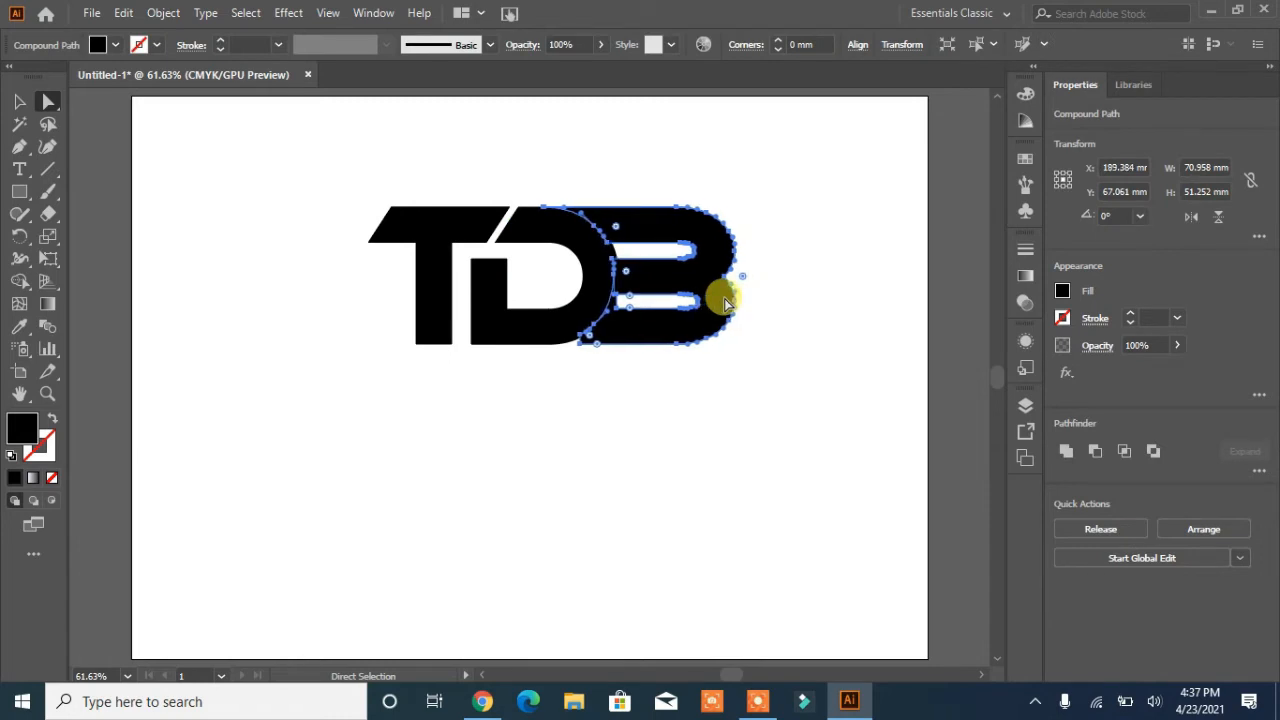
left_click(760, 397)
Offset the D's path by 3.5278 mm with miter joins and a miter limit of 4.
left_click(494, 320)
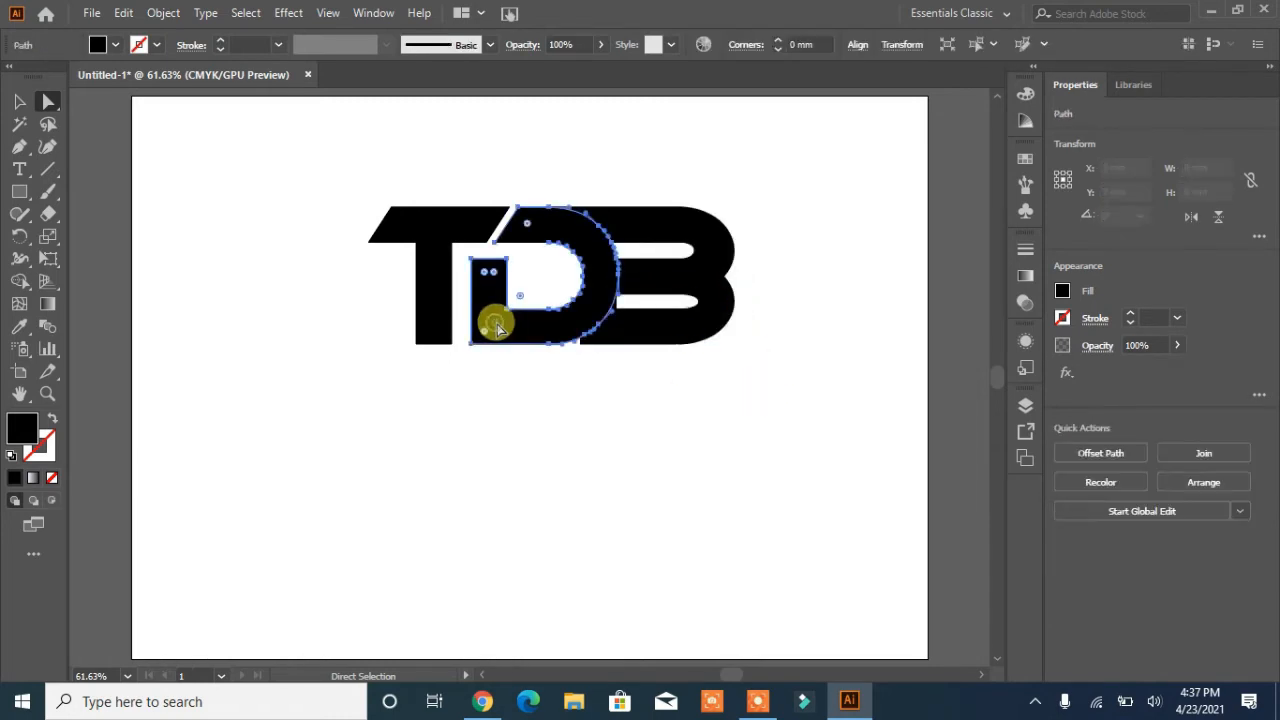
left_click(1100, 453)
left_click(842, 370)
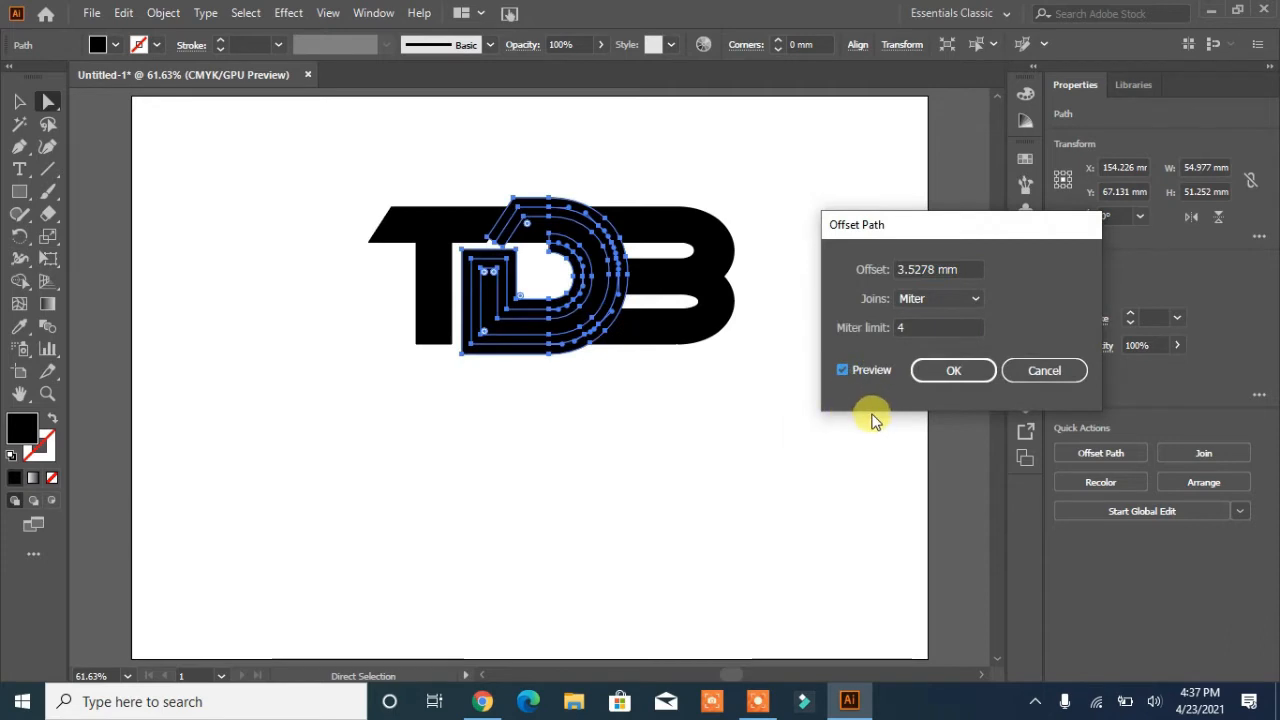
left_click(953, 375)
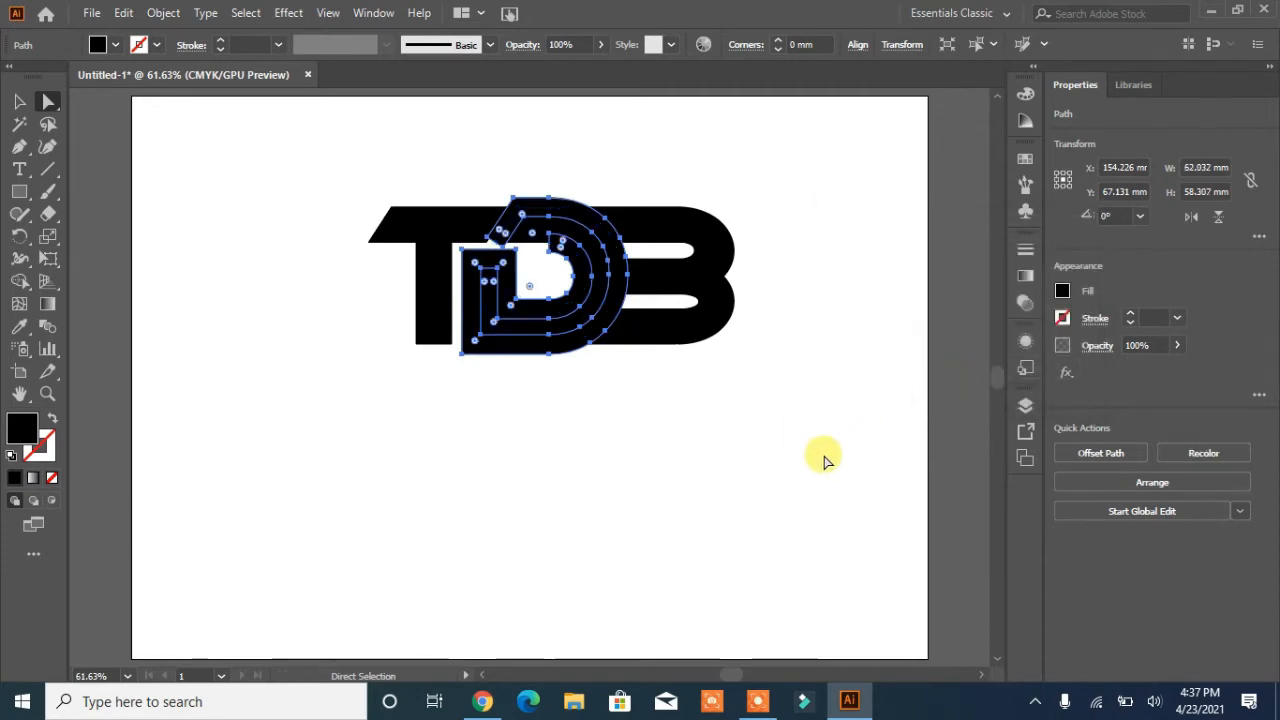
Remove the offset shape and the parts of the B it covers with Shape Builder, leaving an even gap around the D.
left_click(717, 270, "shift")
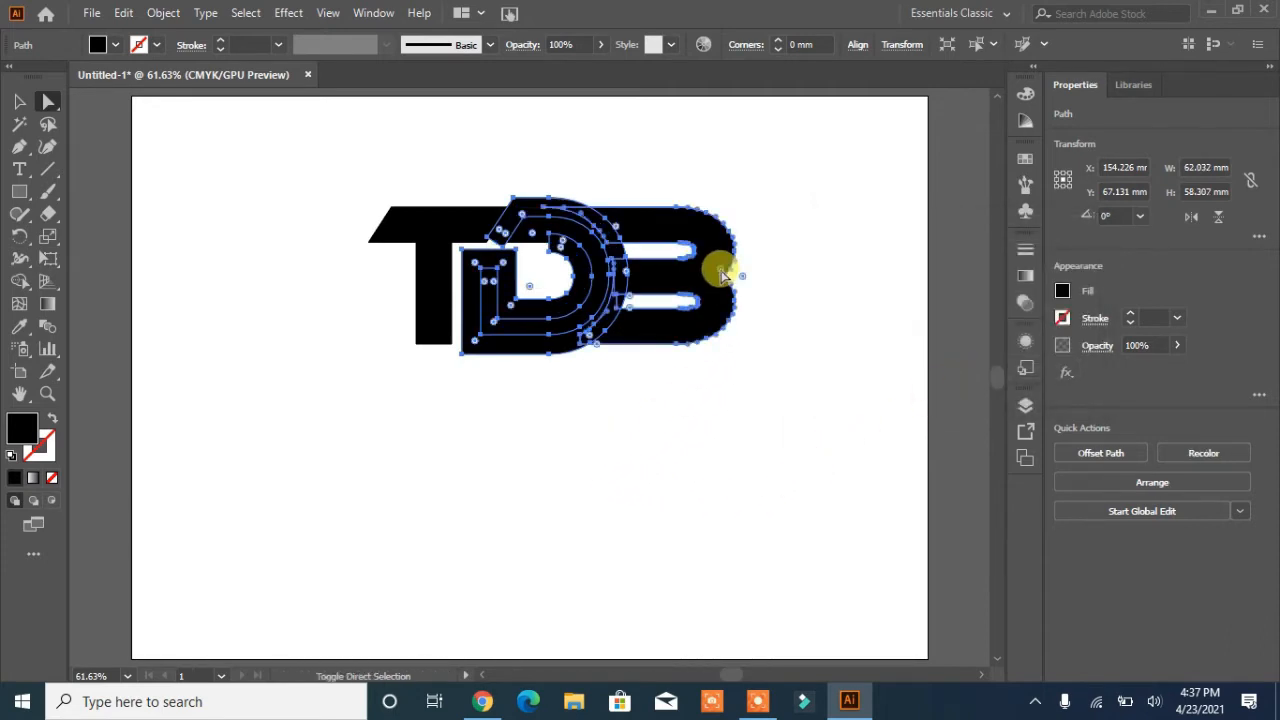
left_click(19, 281)
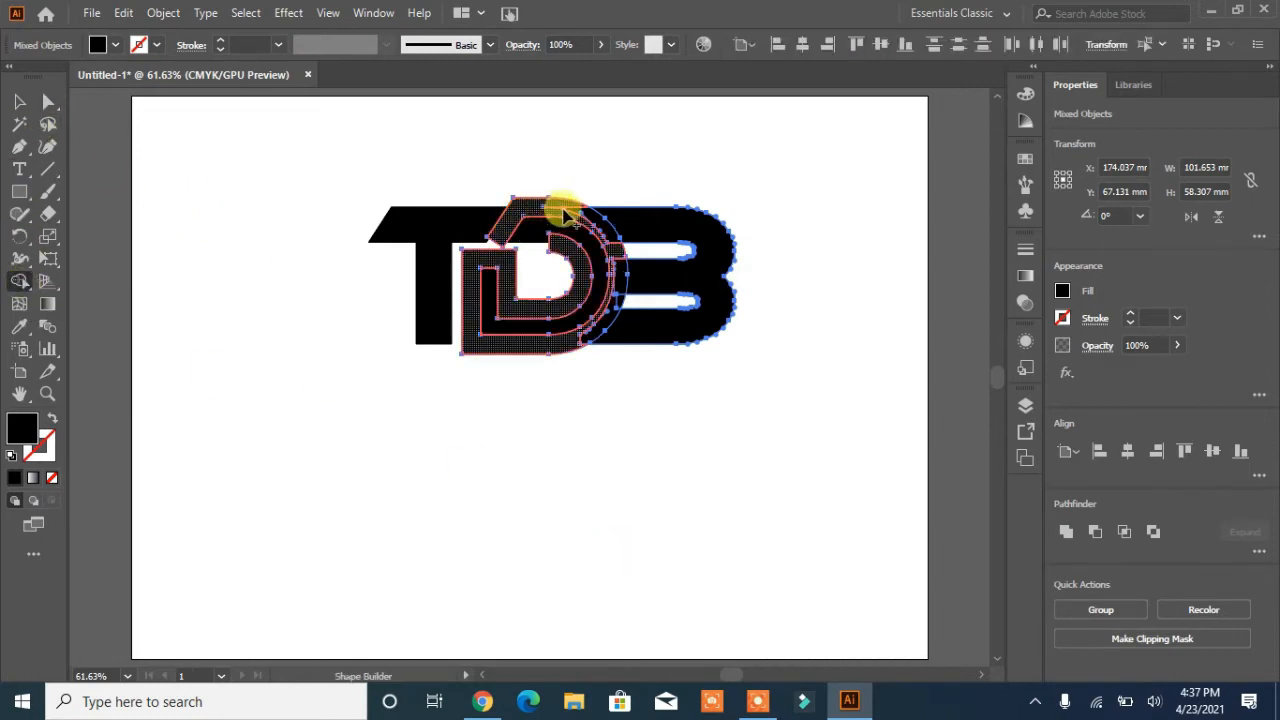
mouse_move(565, 215)
left_mouse_down()
mouse_move(616, 252)
mouse_move(621, 305)
mouse_move(594, 333)
mouse_move(496, 350)
mouse_move(470, 420)
left_mouse_up()
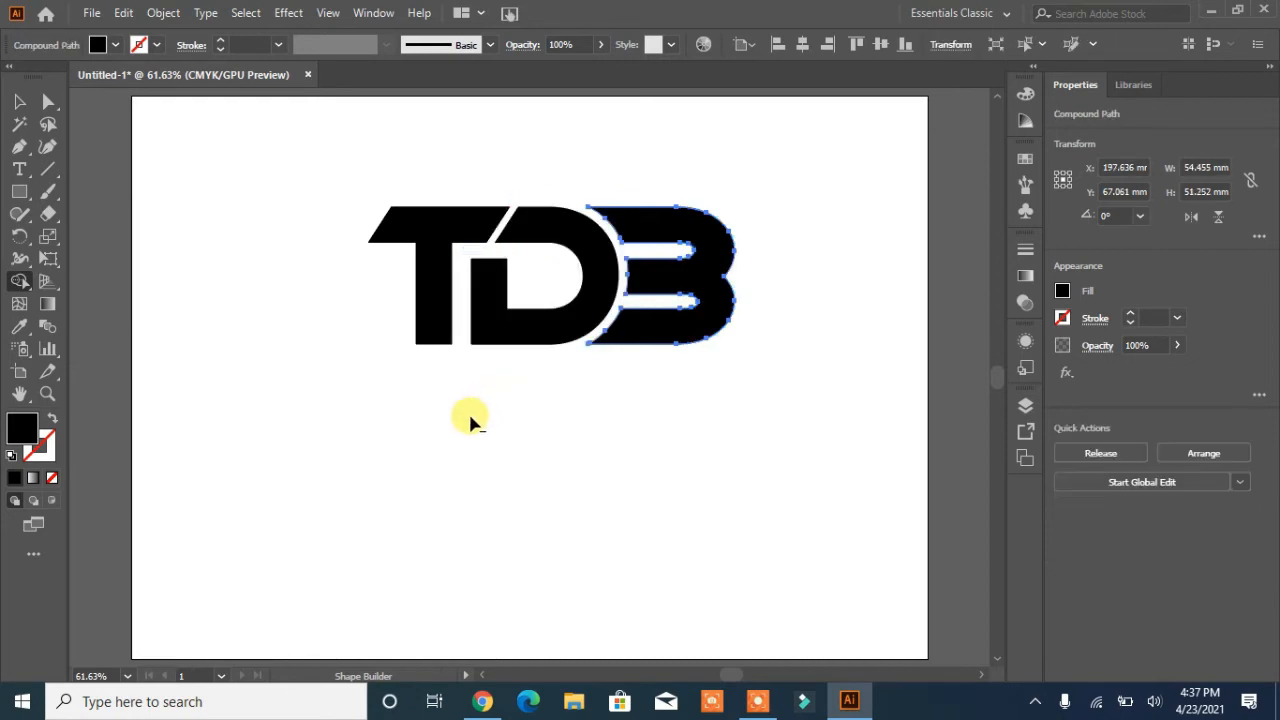
key("v")
left_click(258, 408)
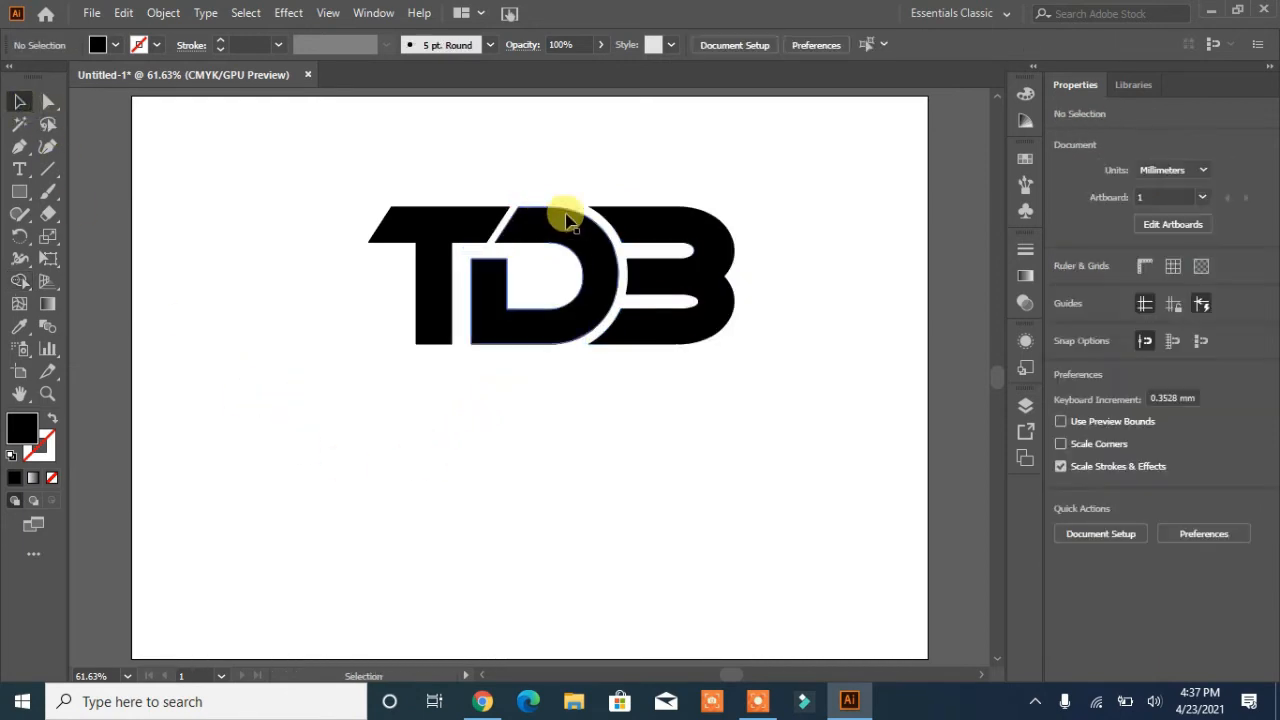
Nudge the T about 1.8 mm to the left to widen its gap from the D.
left_click(424, 289)
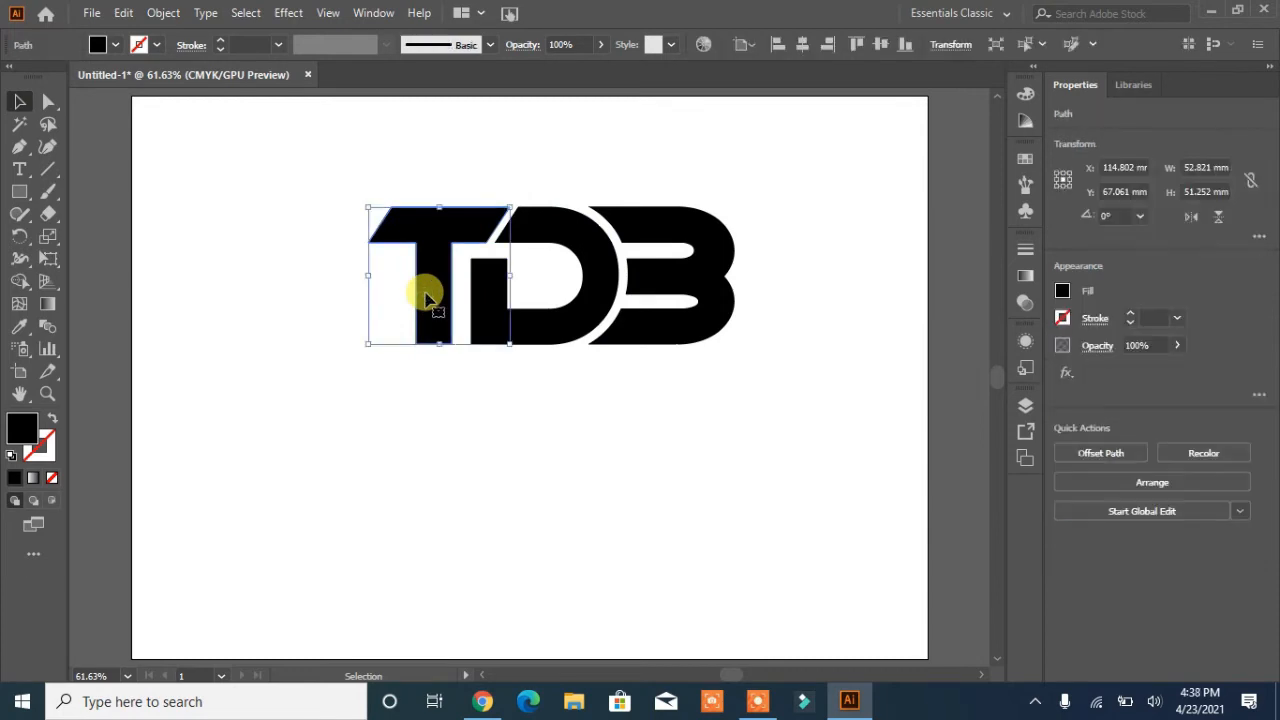
key("Left")
key("Left")
key("Left")
key("Left")
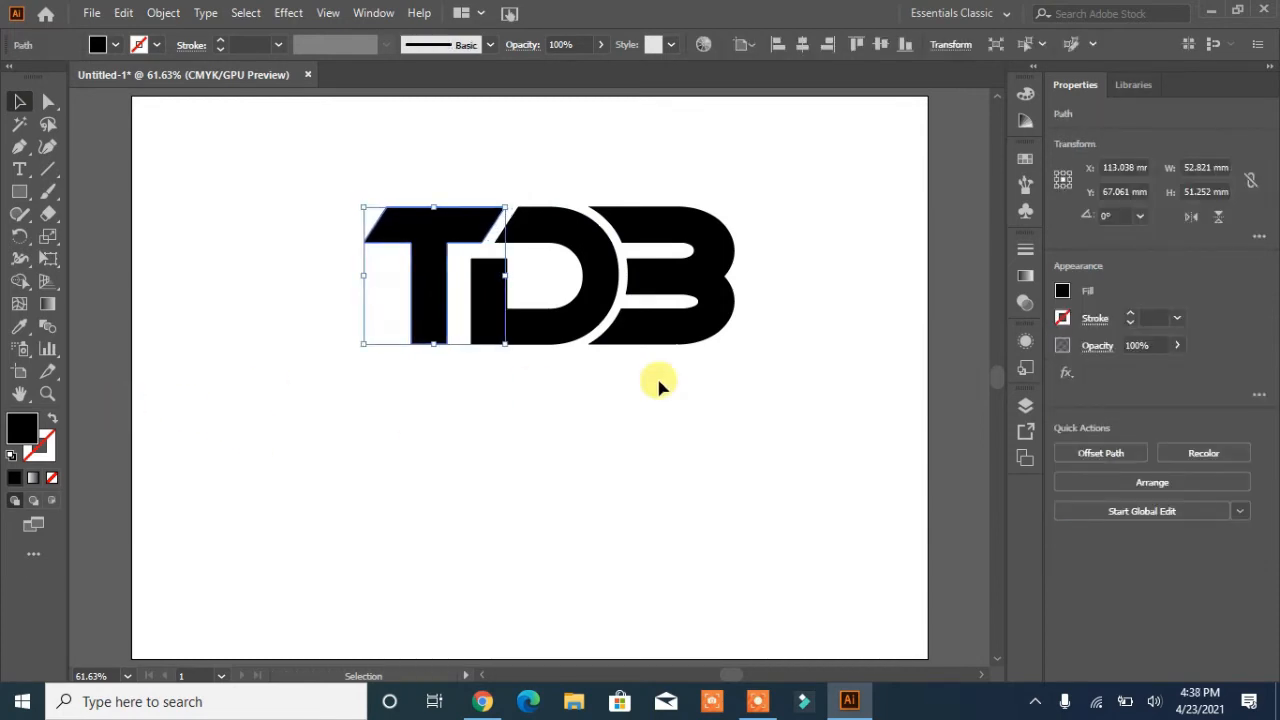
left_click(654, 412)
left_click_drag(410, 372, 402, 370)
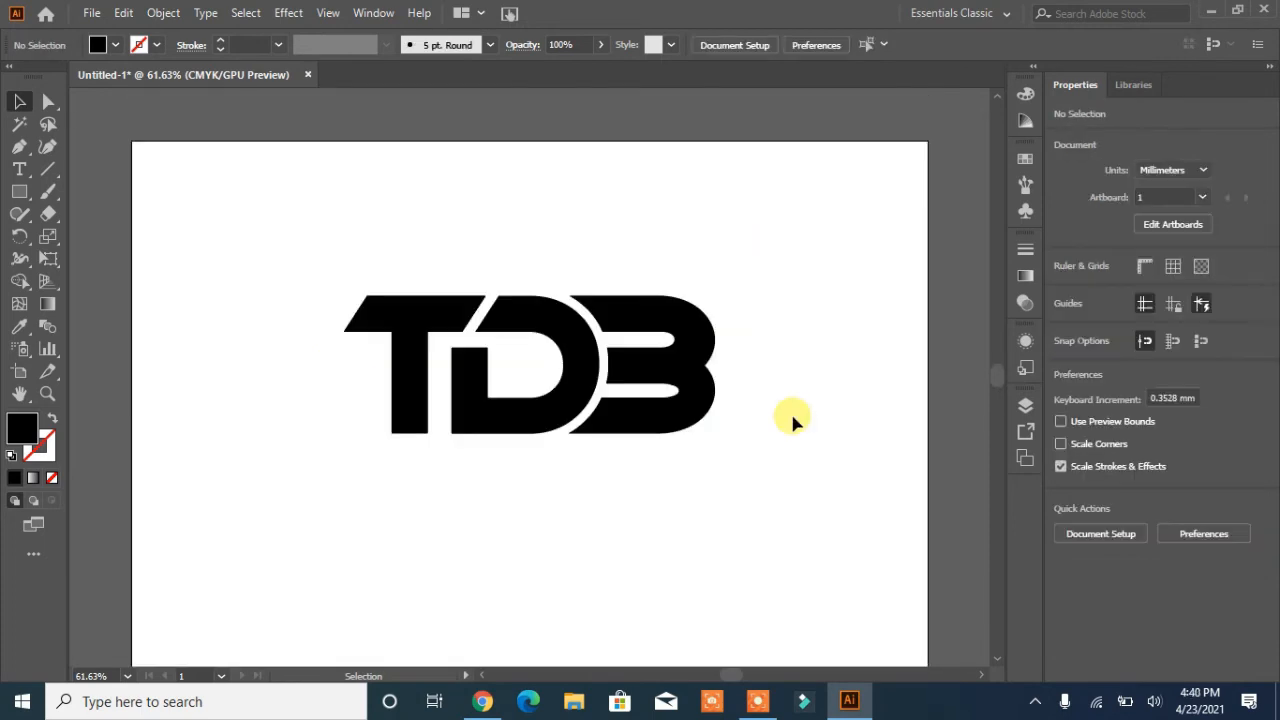
Fill the T with a medium blue swatch.
left_click(410, 373)
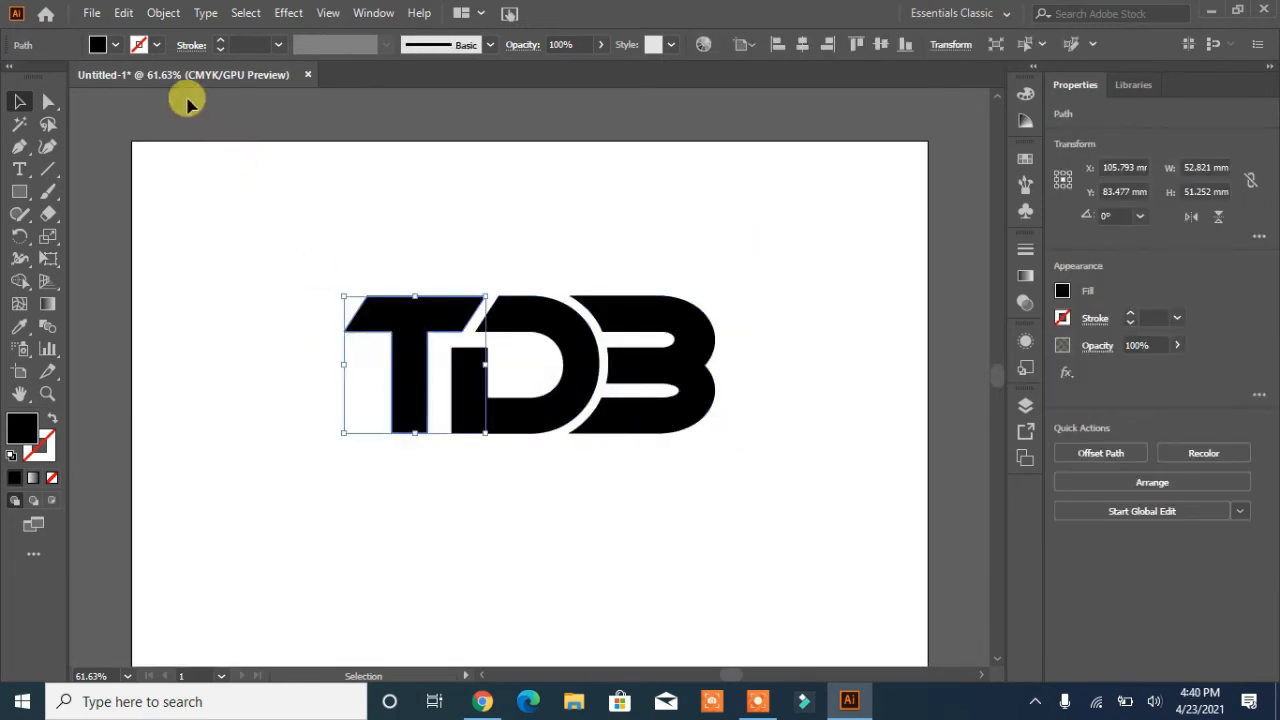
left_click(100, 44)
left_click(132, 96)
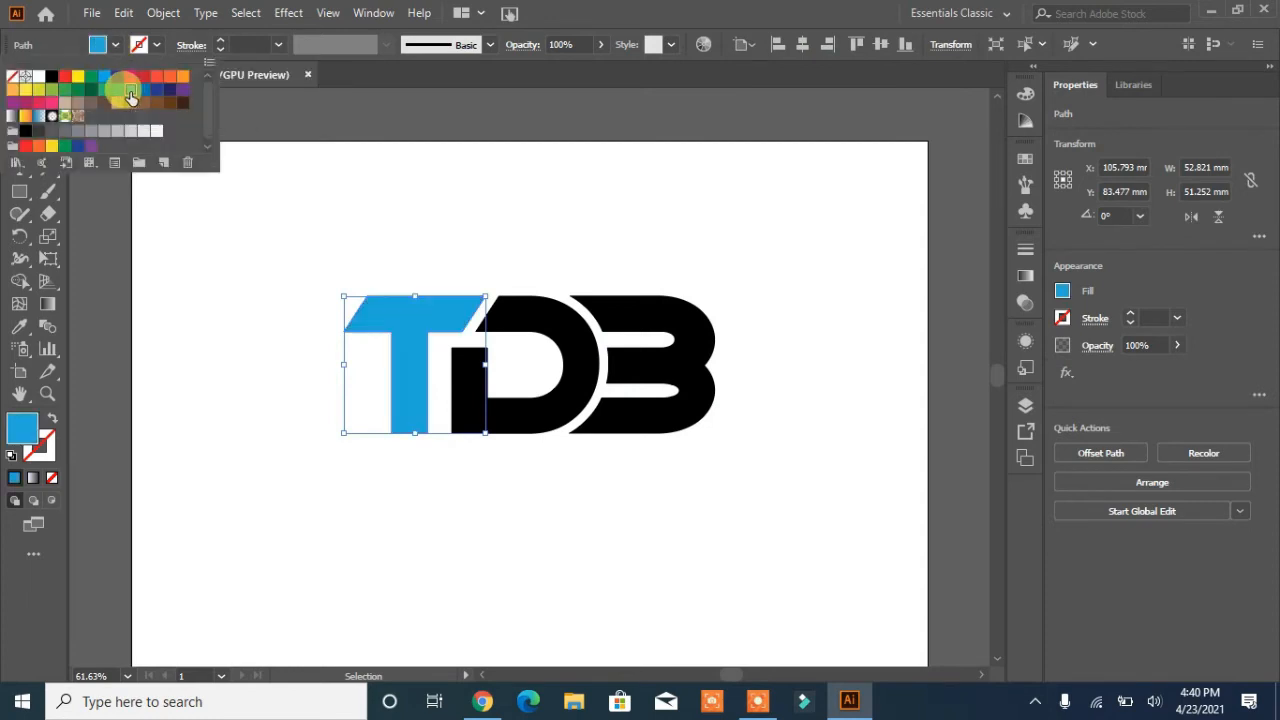
left_click(142, 93)
left_click(116, 75)
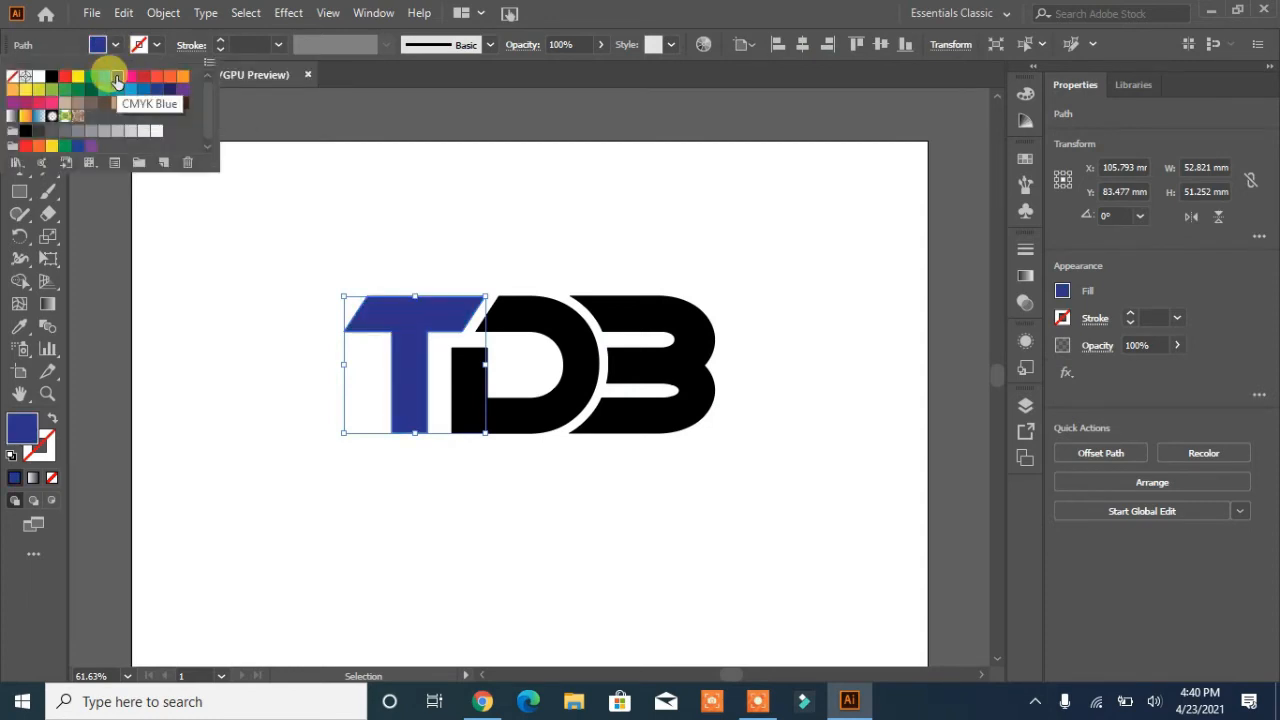
left_click(141, 96)
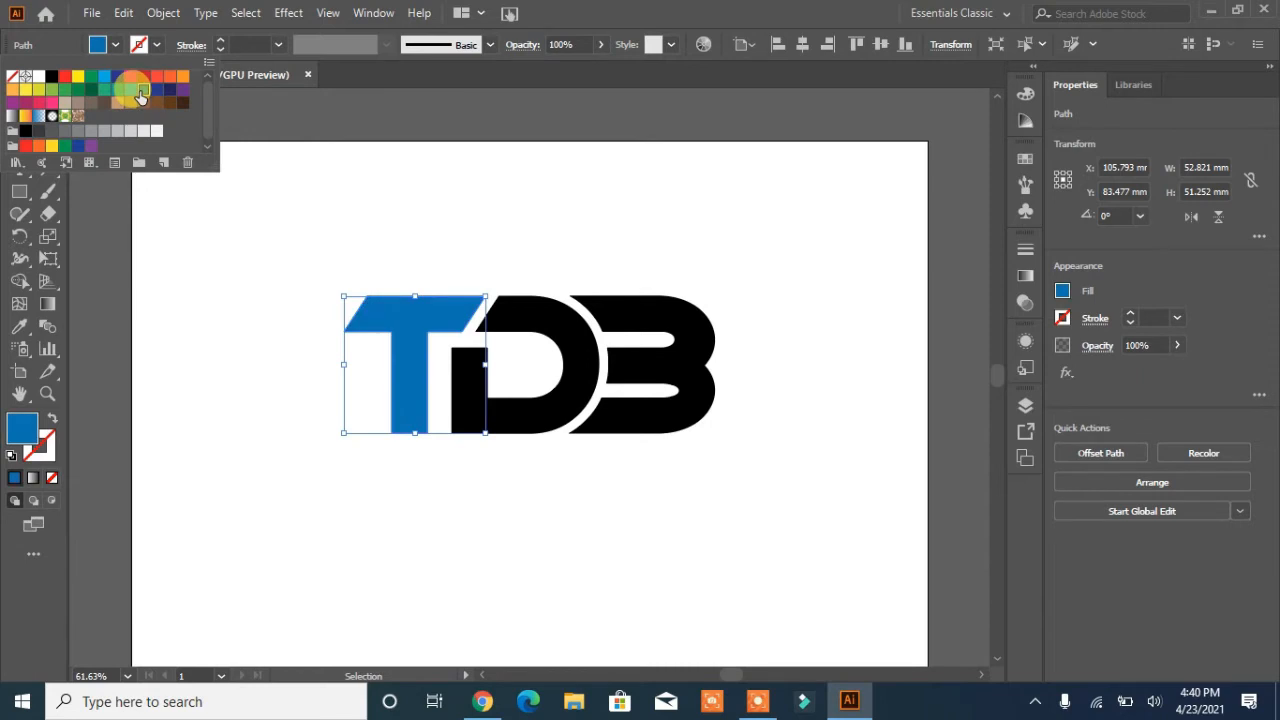
Fill the D with the red swatch, leaving isolation mode first.
double_click(531, 413)
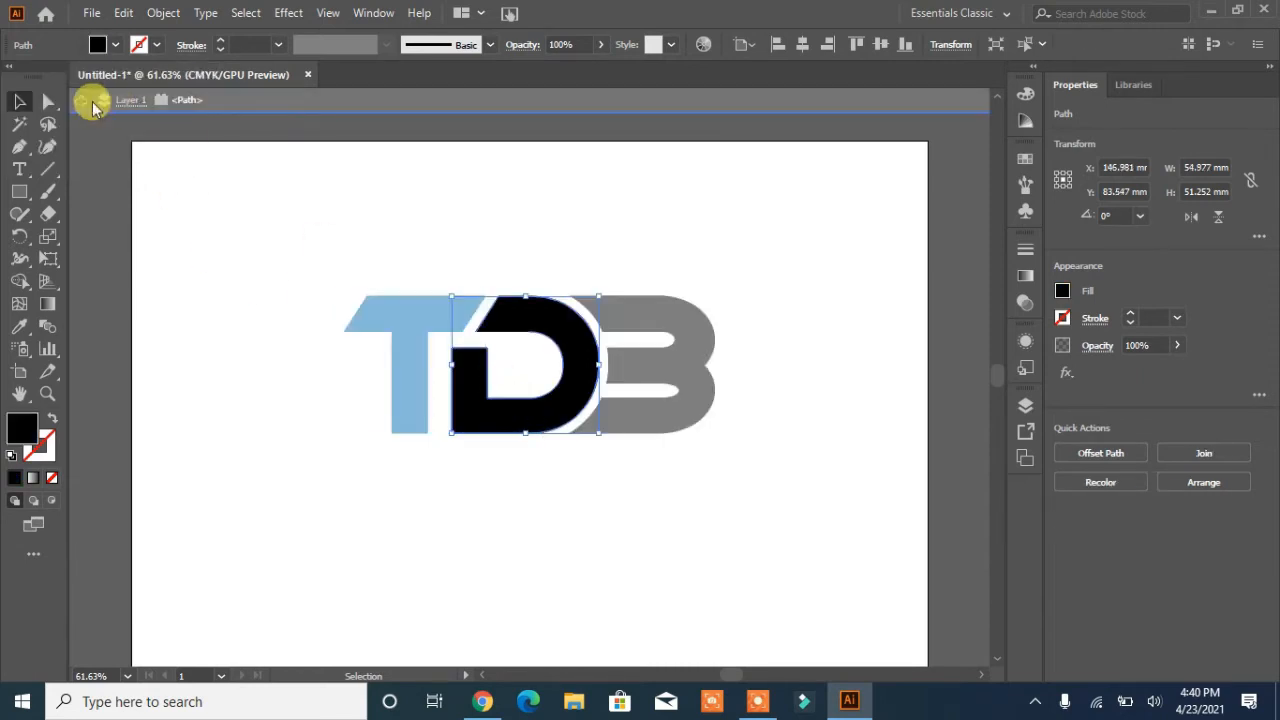
left_click(86, 101)
left_click(471, 380)
left_click(82, 100)
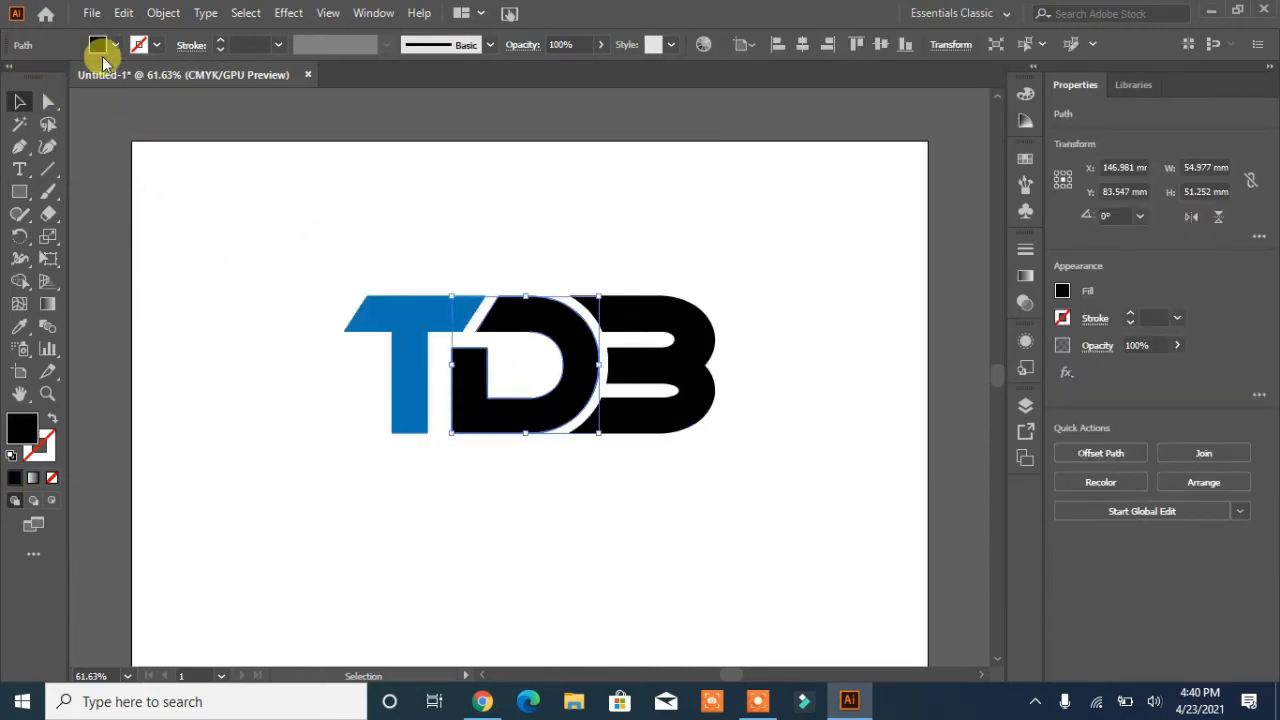
left_click(99, 45)
left_click(65, 79)
left_click(197, 303)
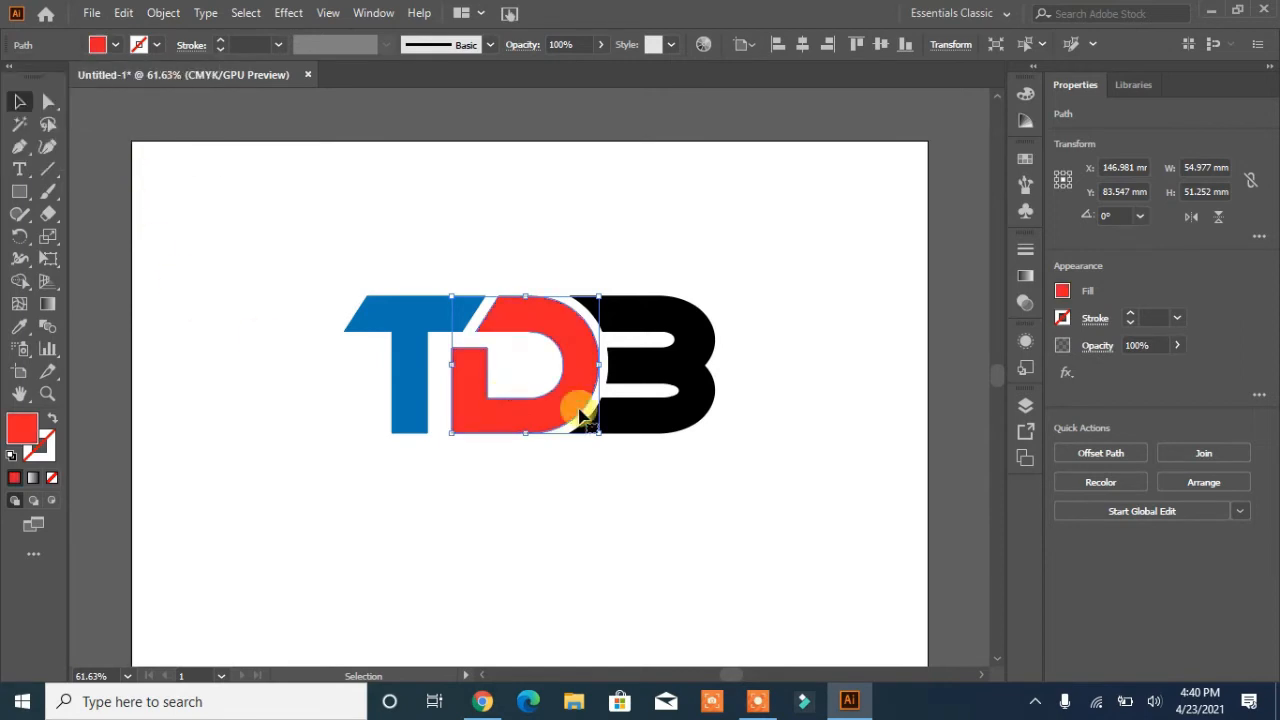
Fill the B with a light grey swatch and group the three letters.
left_click(652, 368)
left_click(100, 45)
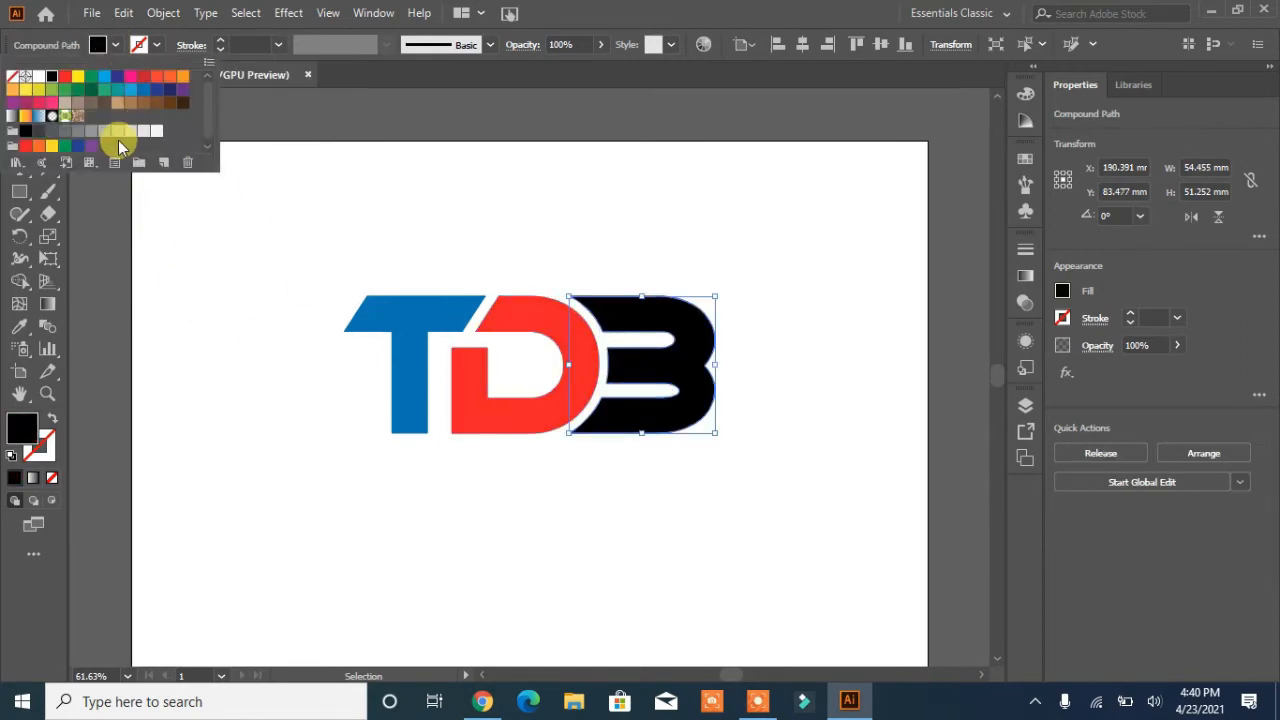
left_click(107, 137)
left_click(246, 343)
left_click(252, 337)
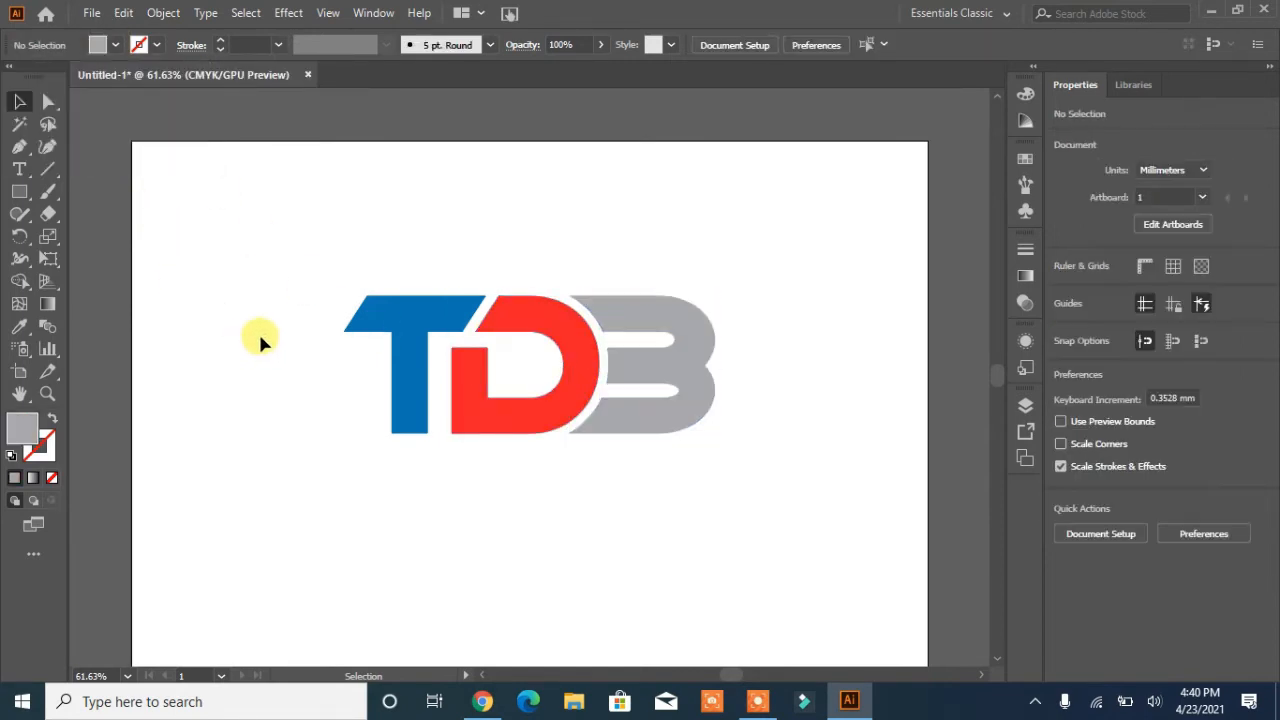
left_click_drag(309, 420, 601, 503)
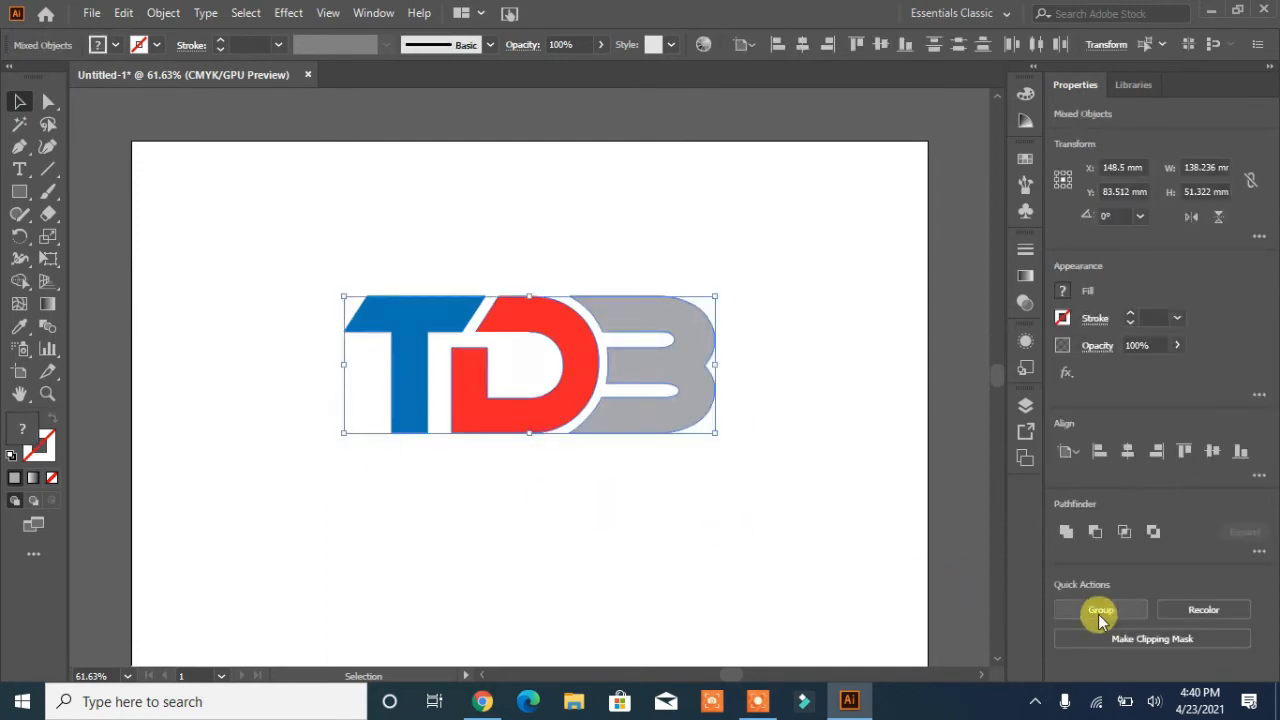
mouse_move(855, 692)
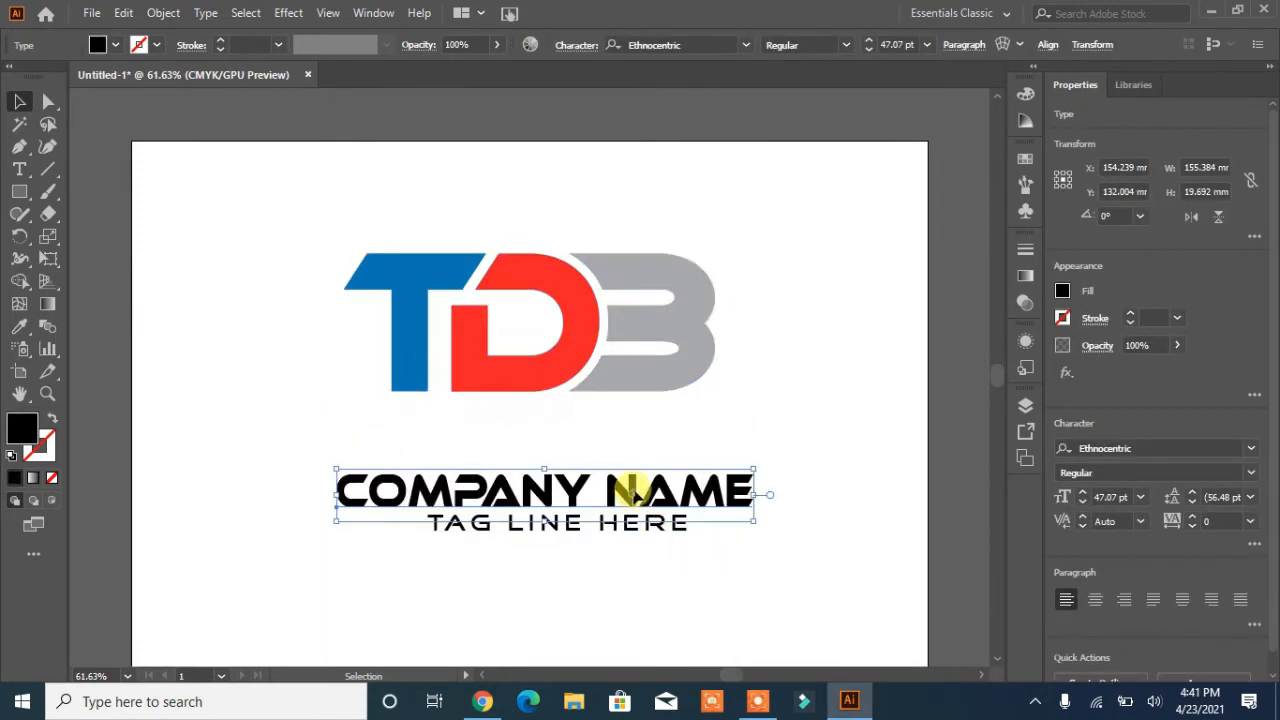
Move the COMPANY NAME text directly under the TDB letters and stretch its height to about 22 mm.
left_click_drag(634, 491, 636, 428)
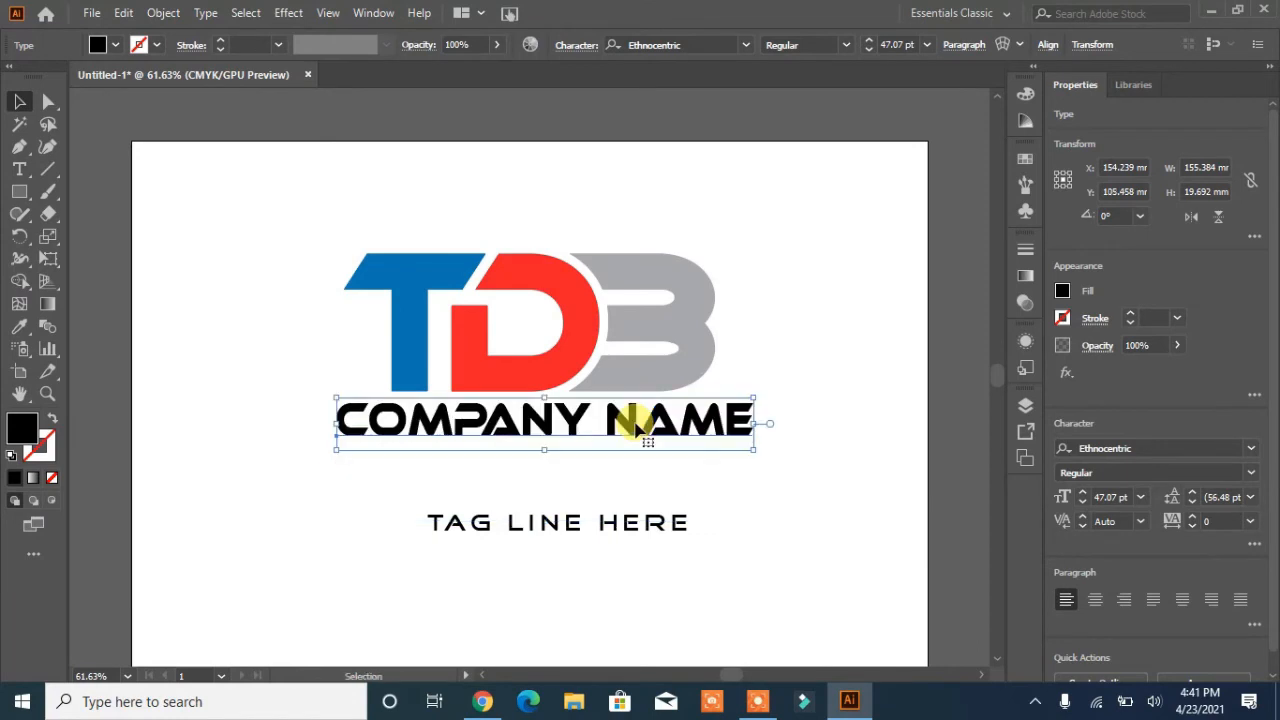
left_click_drag(556, 452, 543, 457)
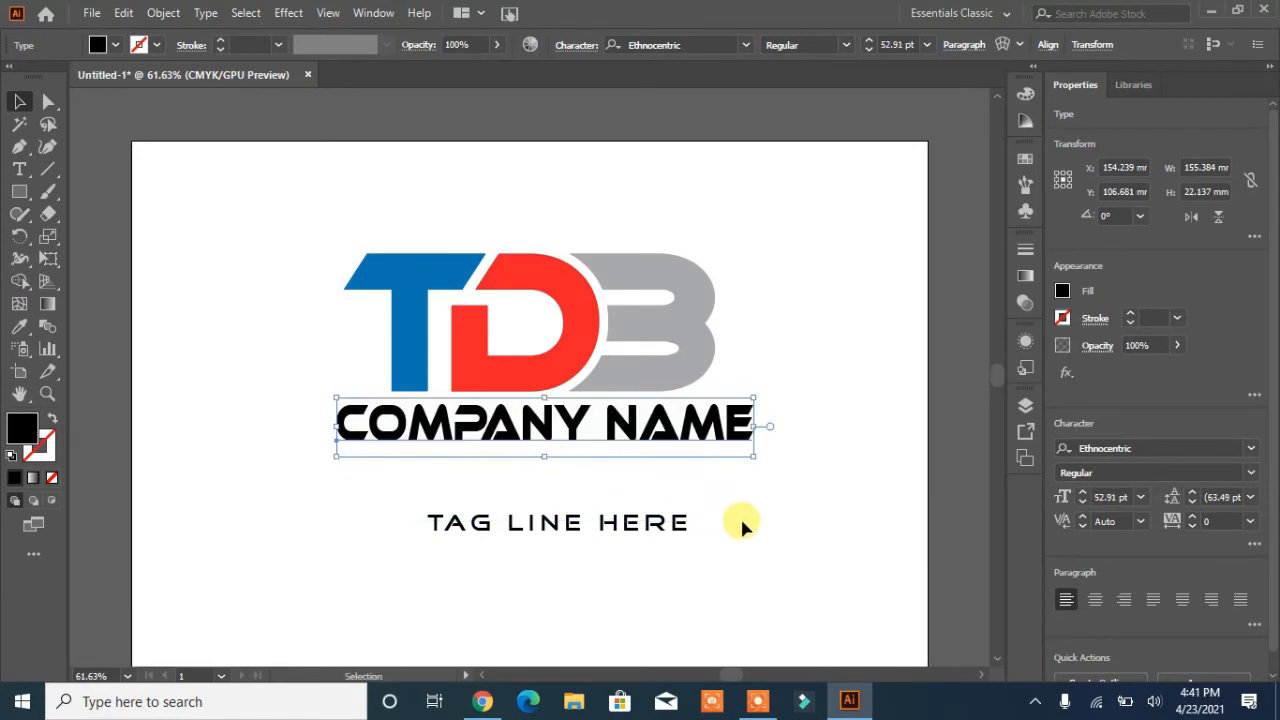
Set the COMPANY NAME tracking to 200 and place the text slightly below the letters, leaving a small gap.
left_click(1191, 517)
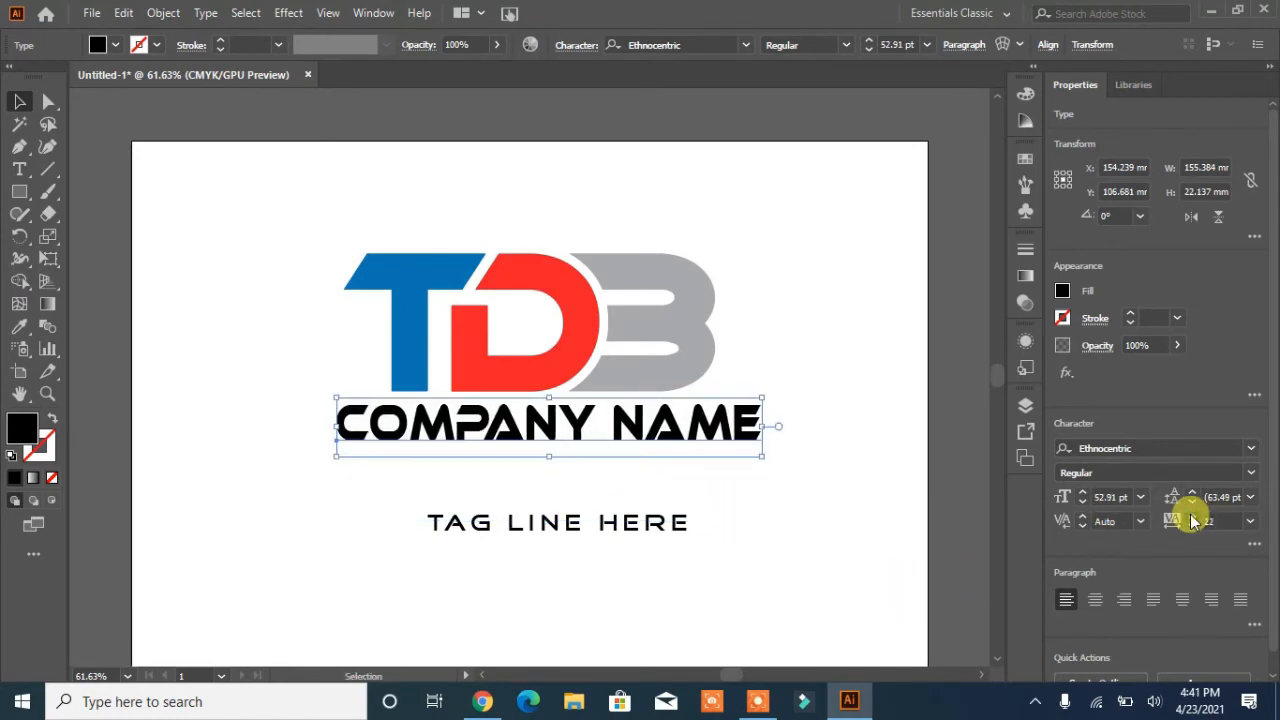
left_click(1249, 521)
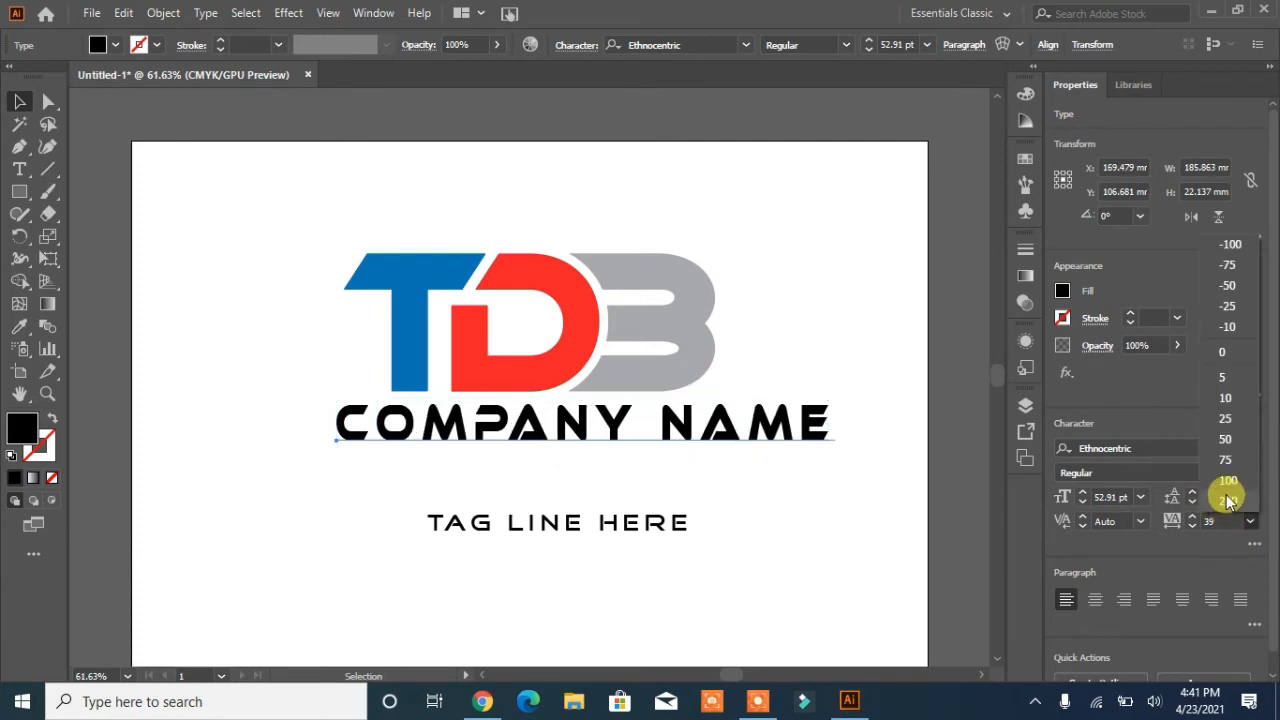
left_click(1229, 501)
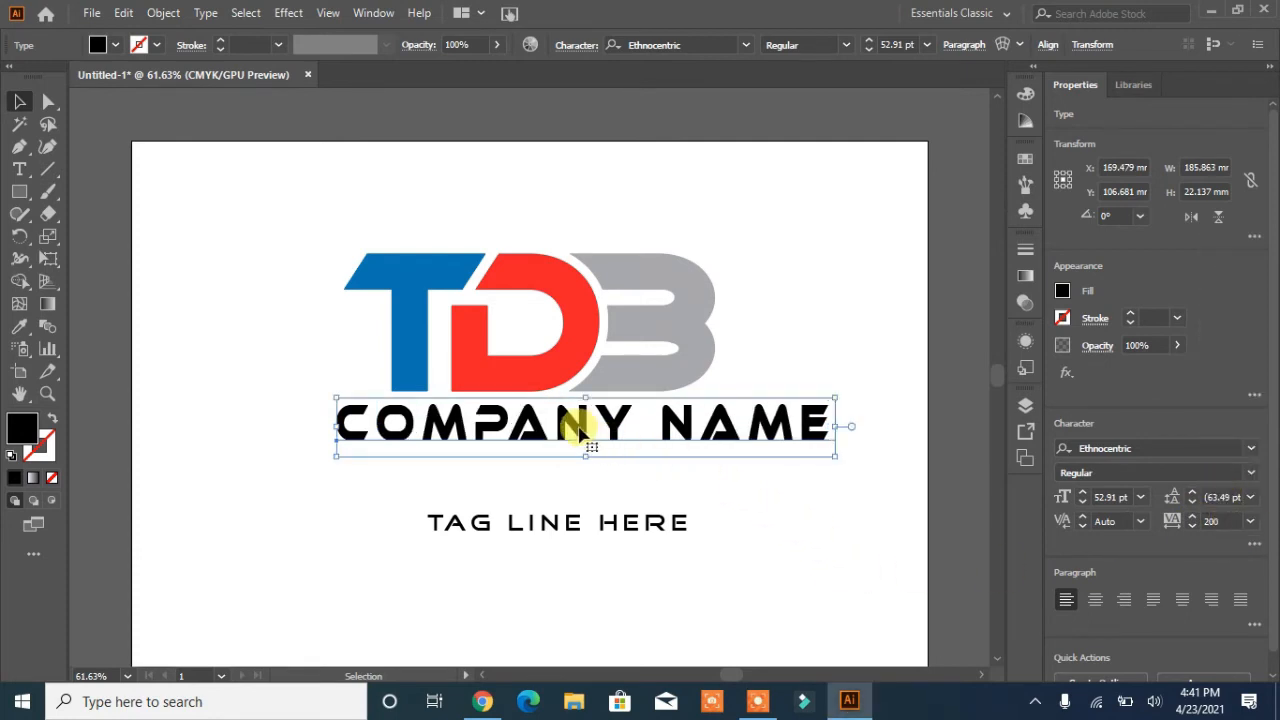
left_click_drag(577, 428, 577, 421)
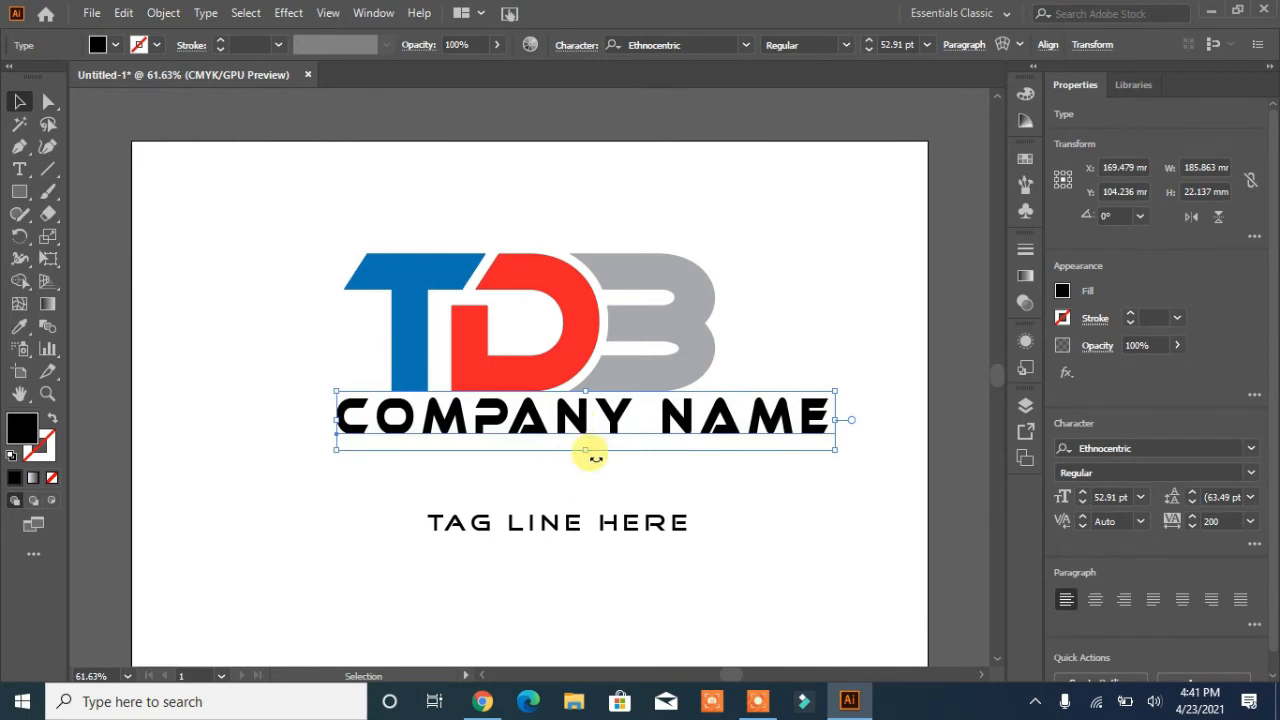
left_click_drag(591, 456, 597, 465)
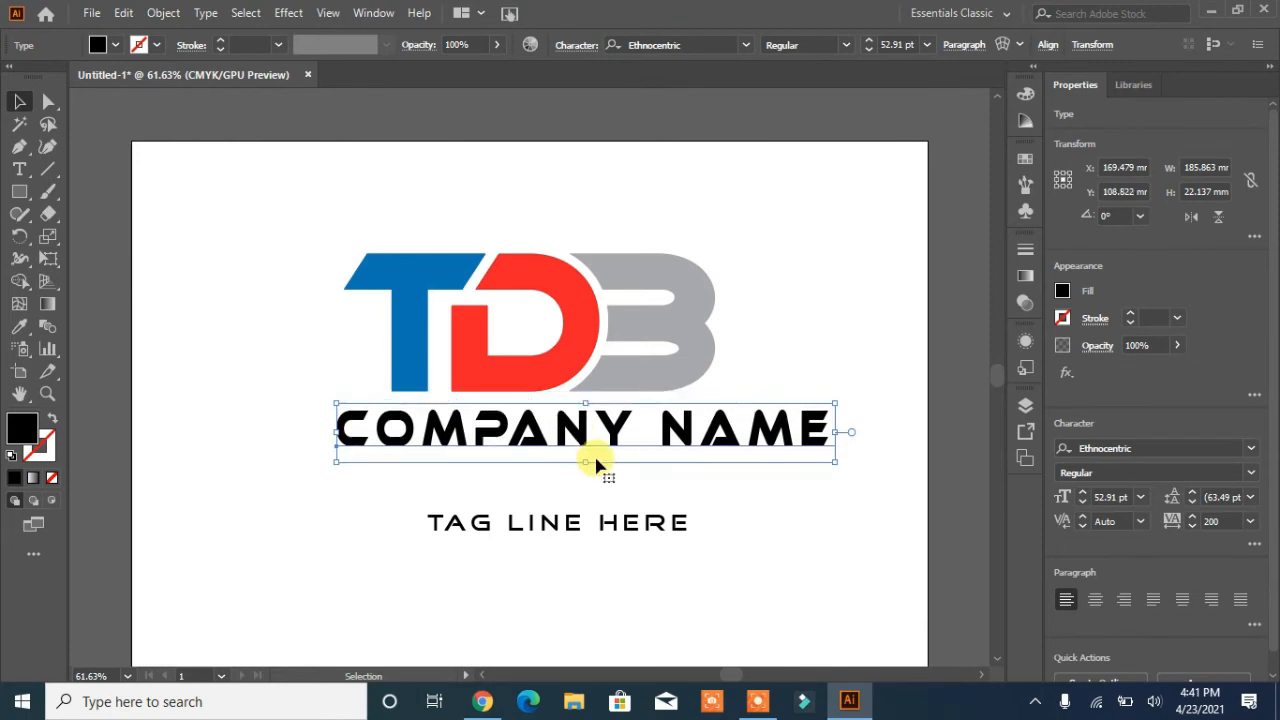
Centre the lettermark, company name and tag line horizontally, and move the tag line up close beneath the company name.
left_click_drag(745, 256, 254, 325)
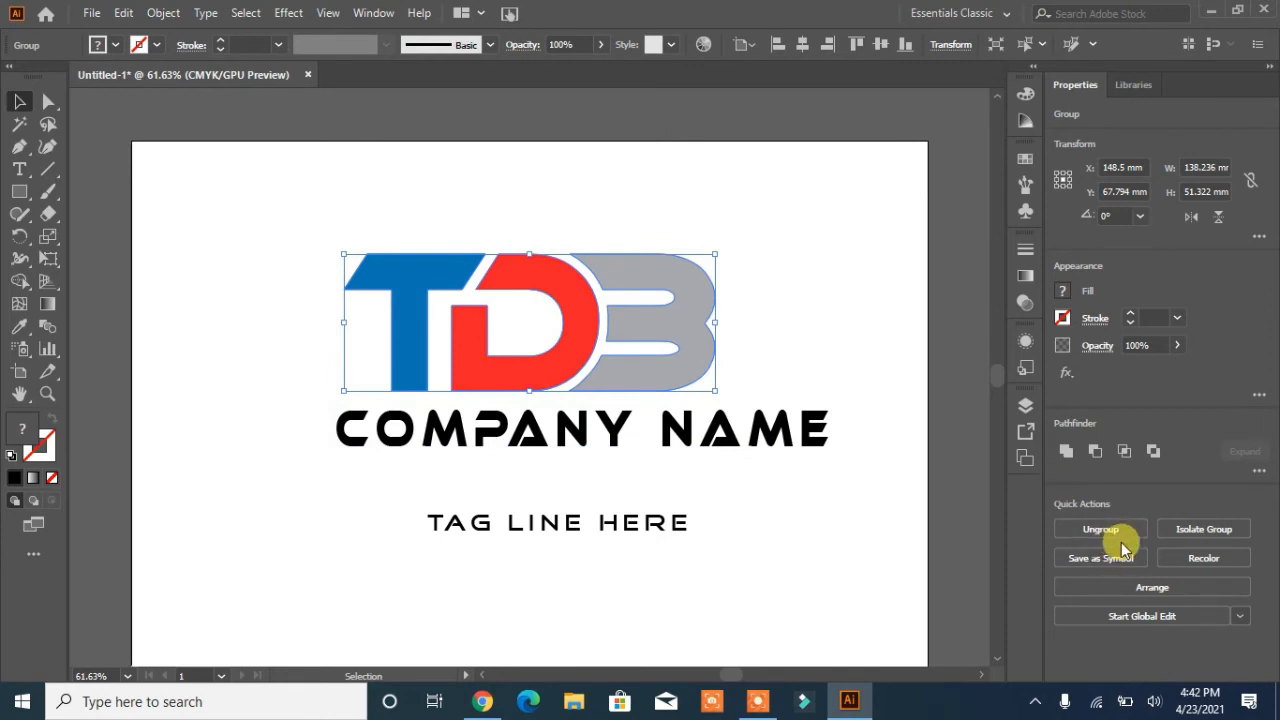
key("ctrl+a")
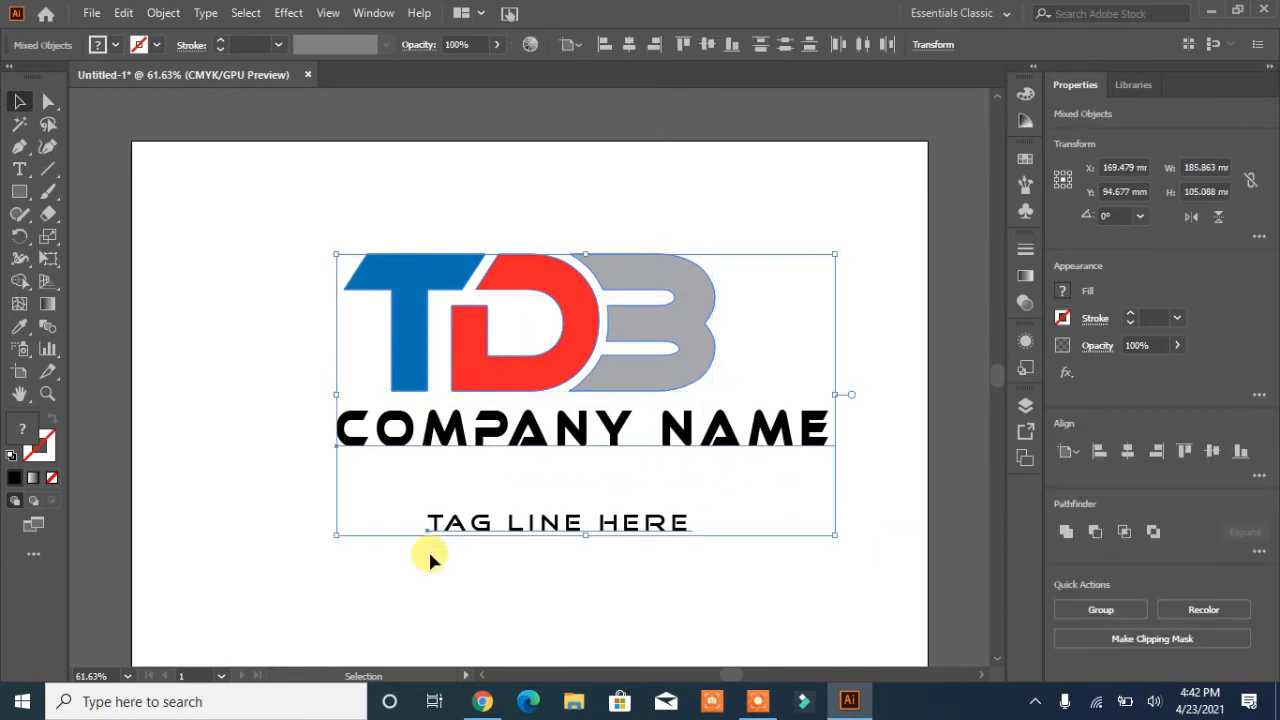
left_click(1134, 452)
left_click(636, 580)
left_click_drag(578, 530, 576, 476)
left_click(659, 560)
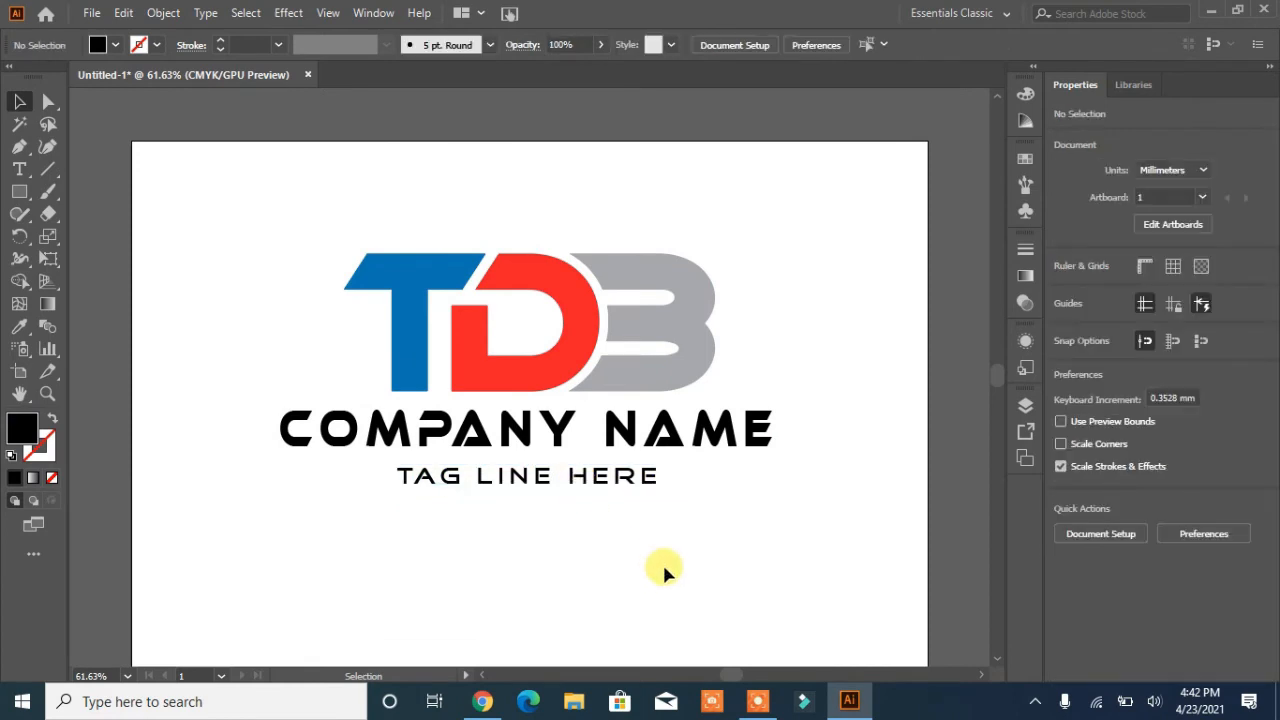
Colour the word COMPANY with the T's blue using the Eyedropper.
left_click(531, 434)
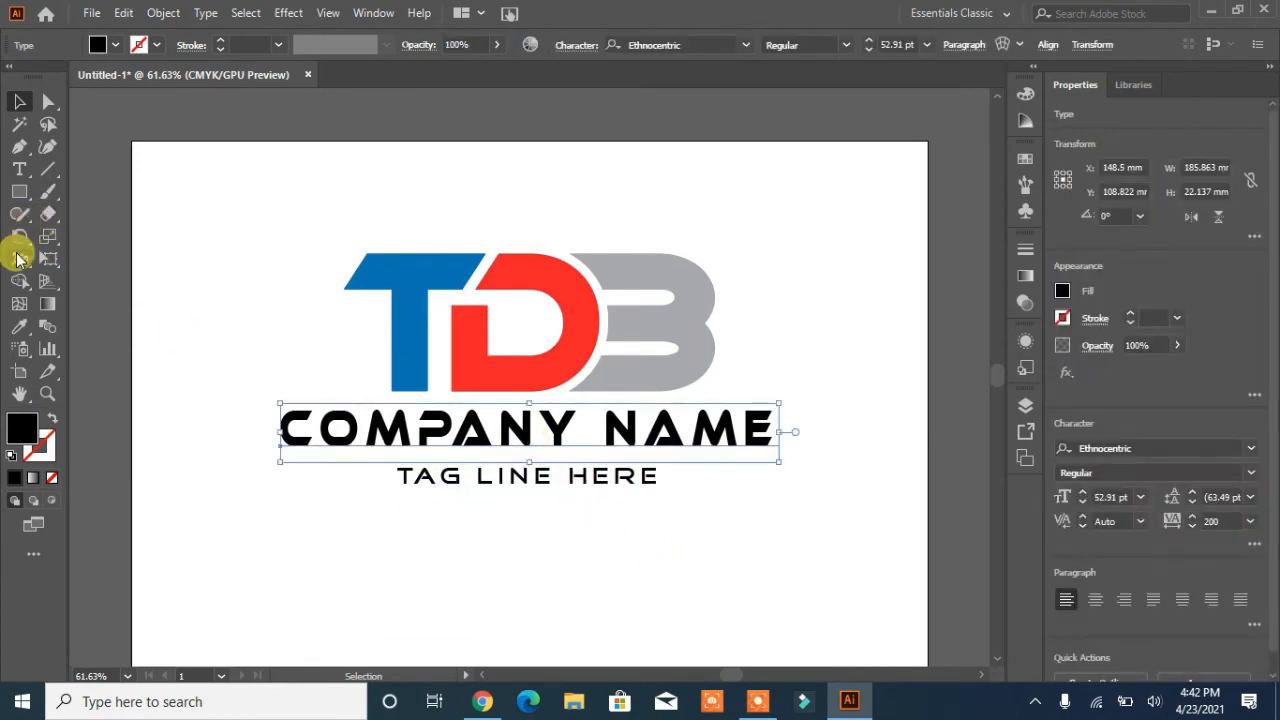
left_click(19, 168)
left_click_drag(284, 425, 572, 424)
left_click(21, 333)
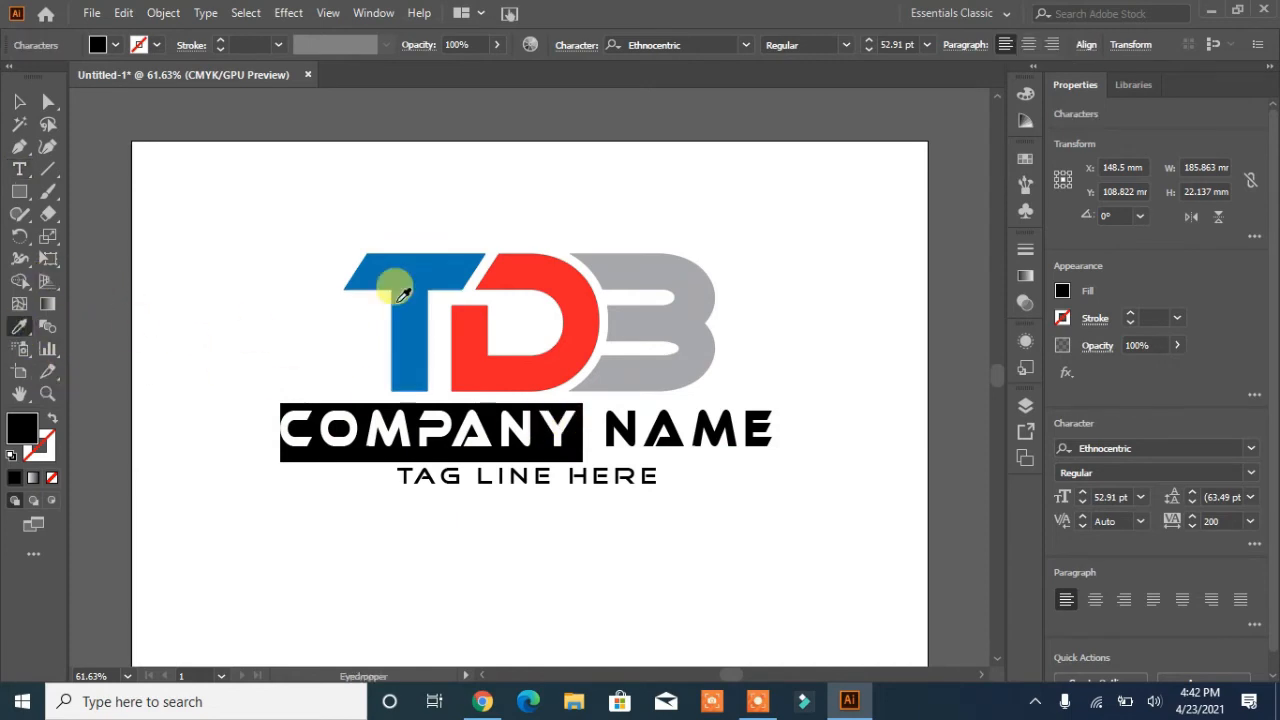
left_click(386, 277)
left_click(19, 102)
left_click(223, 350)
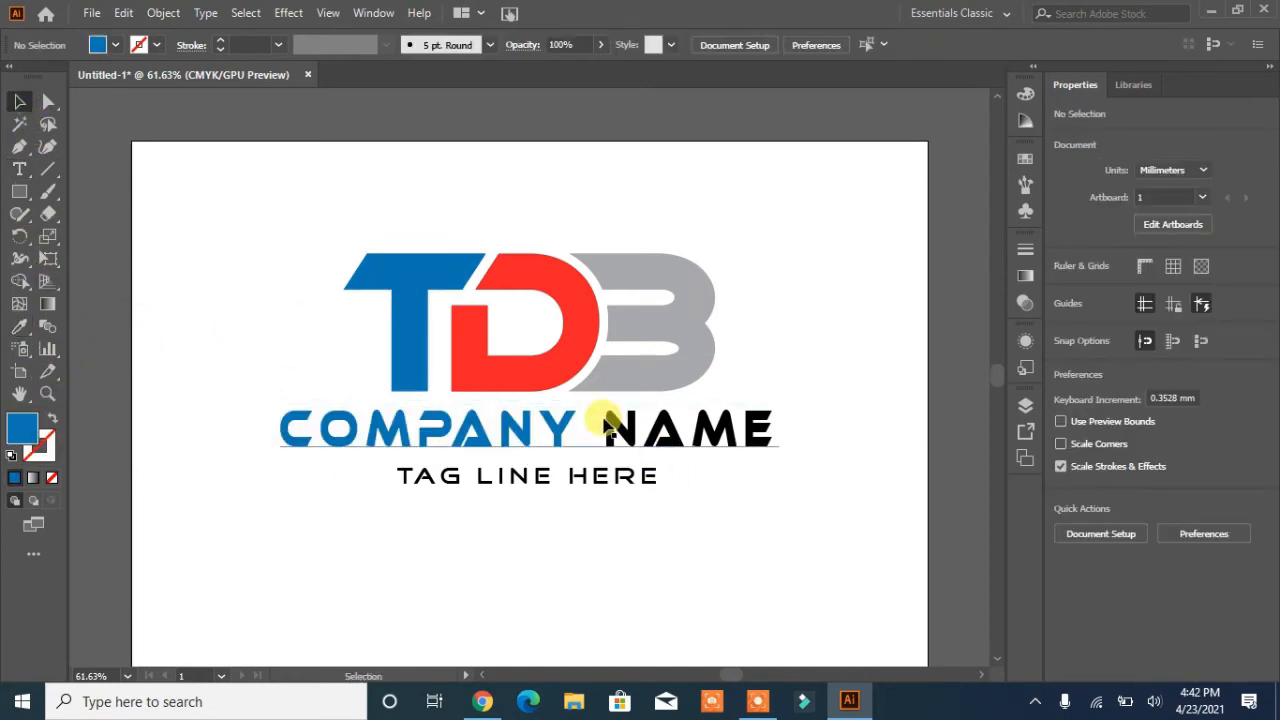
Colour the word NAME with the D's red using the Eyedropper.
left_click_drag(606, 423, 777, 420)
left_click(205, 402)
left_click(19, 169)
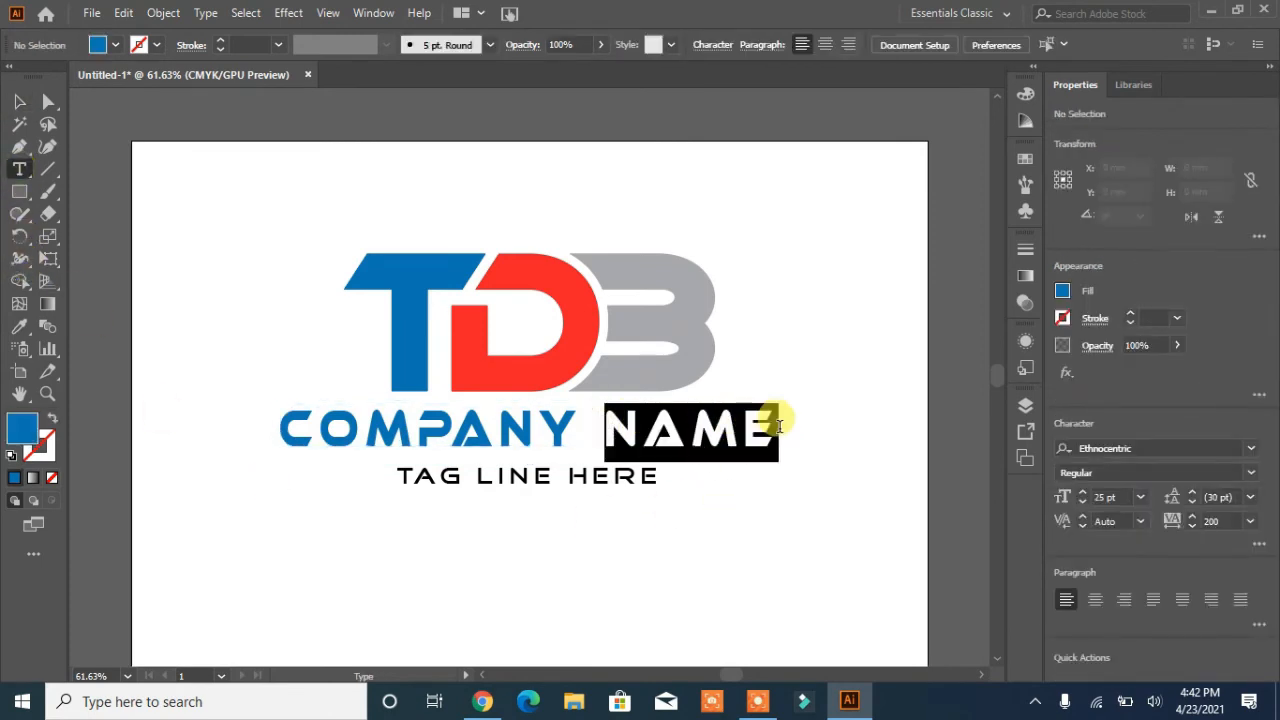
left_click(19, 325)
left_click(483, 367)
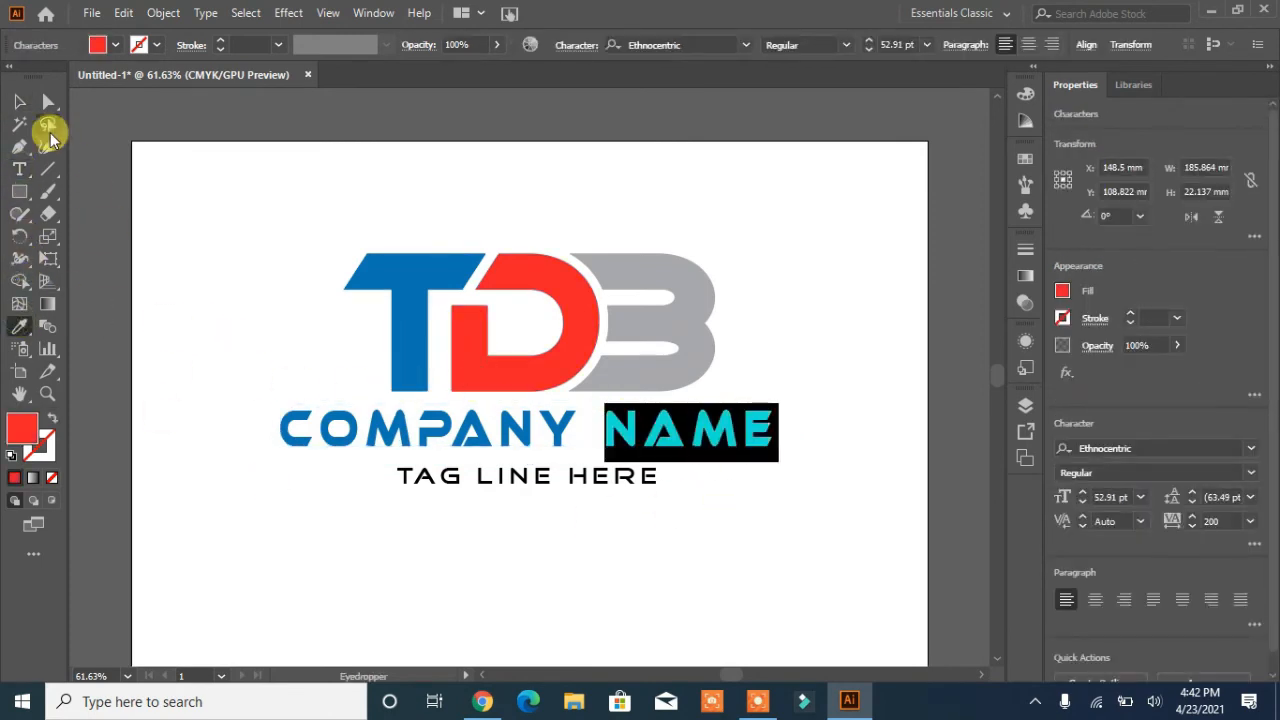
left_click(19, 101)
left_click(229, 441)
Colour the tag line with the B's grey using the Eyedropper.
left_click(440, 484)
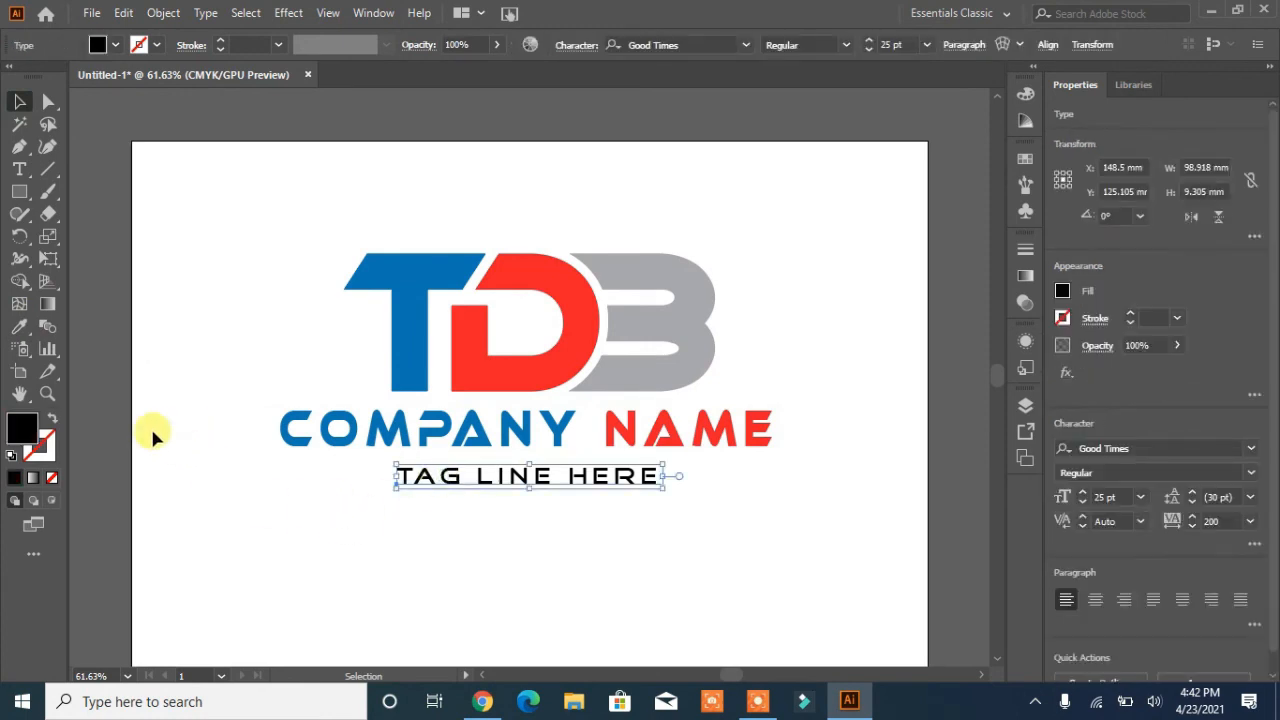
left_click(19, 325)
left_click(686, 295)
left_click(19, 101)
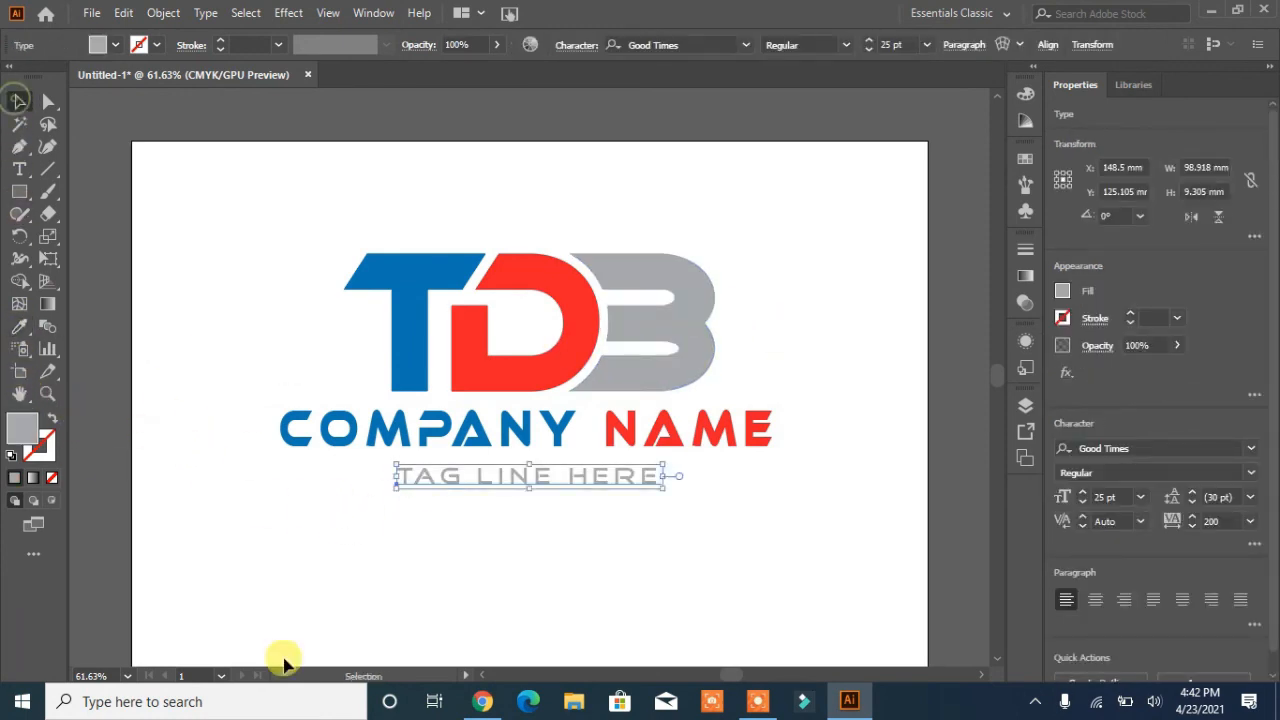
left_click(303, 598)
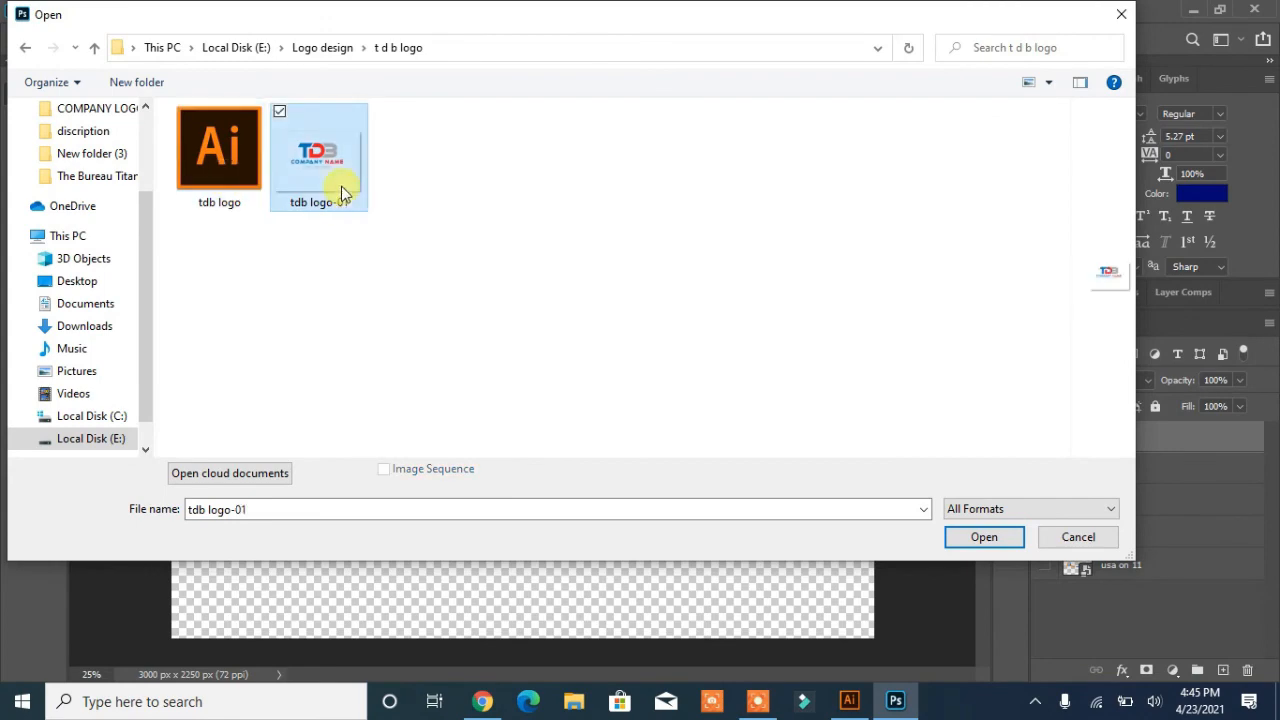
Open the tdb logo-01 image in Photoshop and bring the logo into Your Logo211.psb as a new layer.
left_click(986, 540)
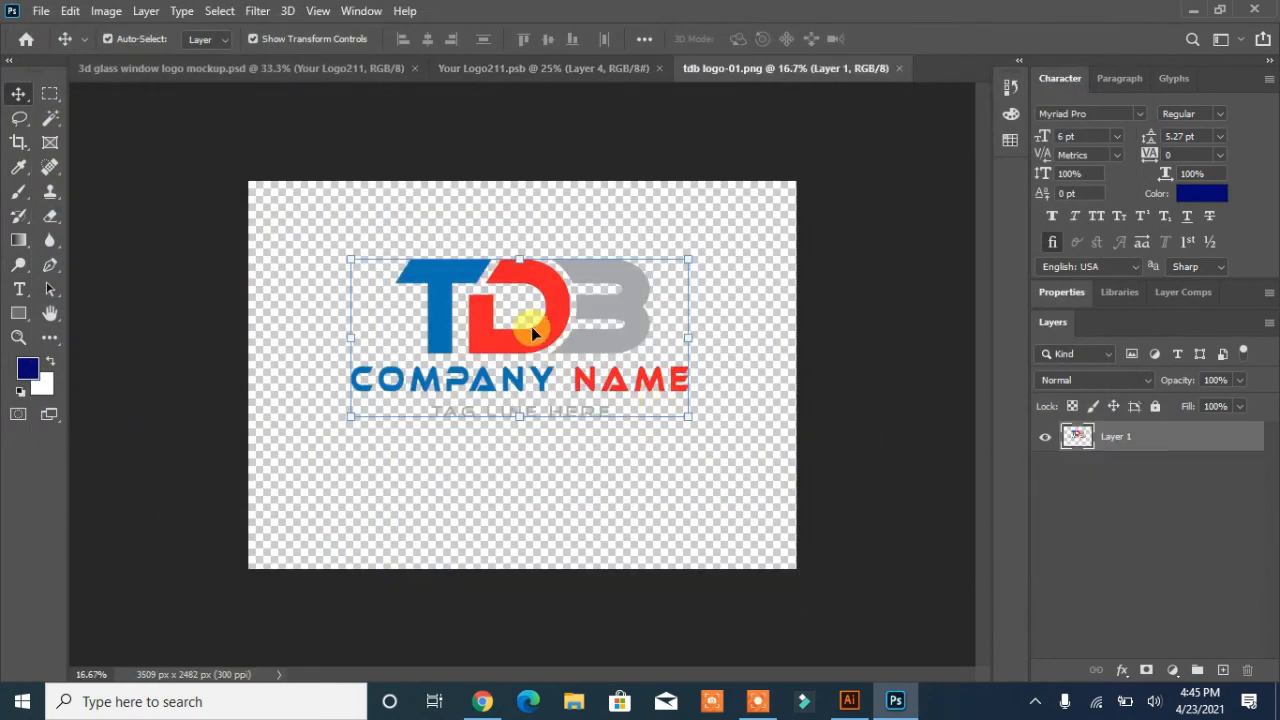
mouse_move(541, 347)
left_mouse_down()
mouse_move(565, 265)
mouse_move(569, 71)
mouse_move(544, 214)
mouse_move(489, 345)
mouse_move(529, 337)
mouse_move(535, 359)
left_mouse_up()
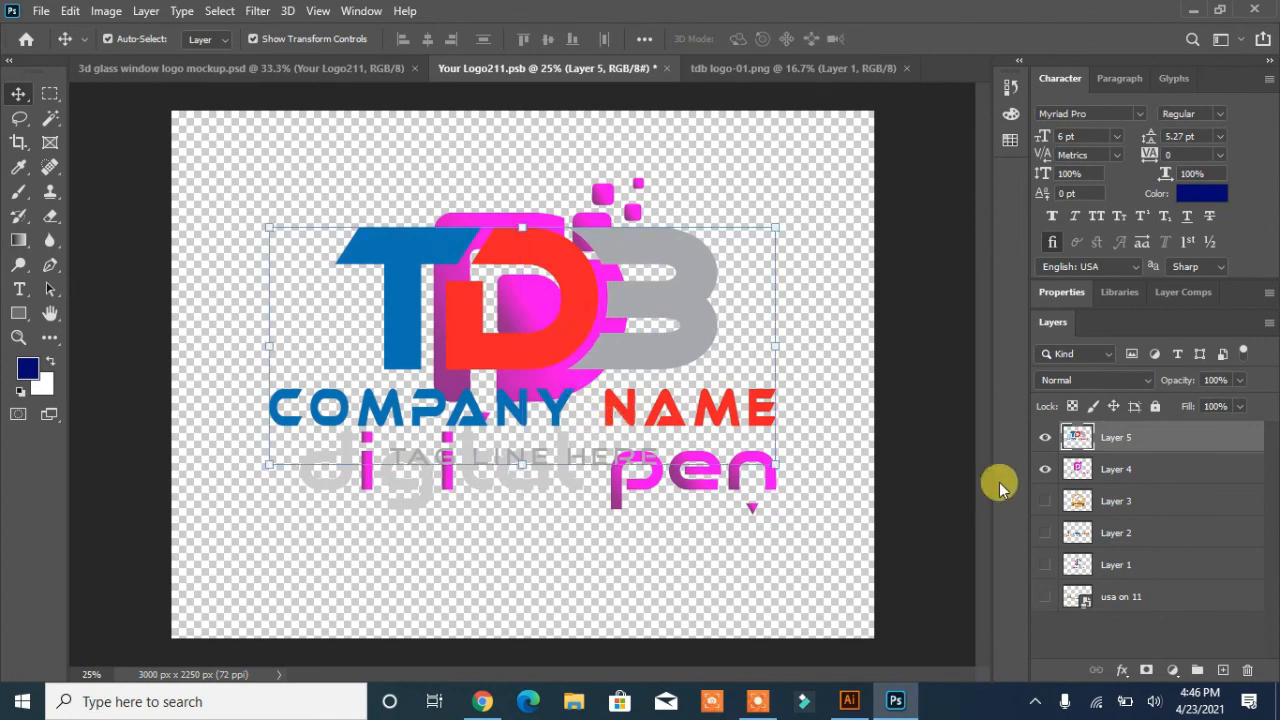
Hide Layer 4 and save Your Logo211.psb so the 3d glass window logo mockup displays the TDB logo.
left_click(1045, 469)
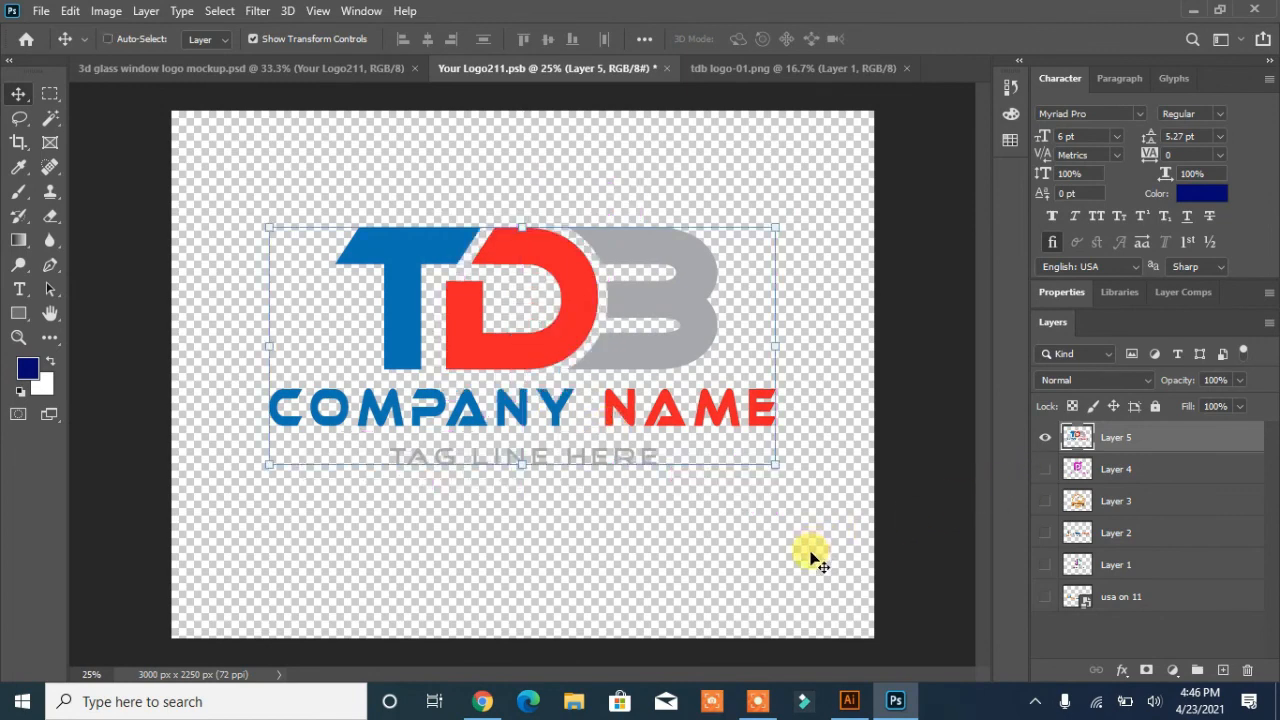
key("ctrl+s")
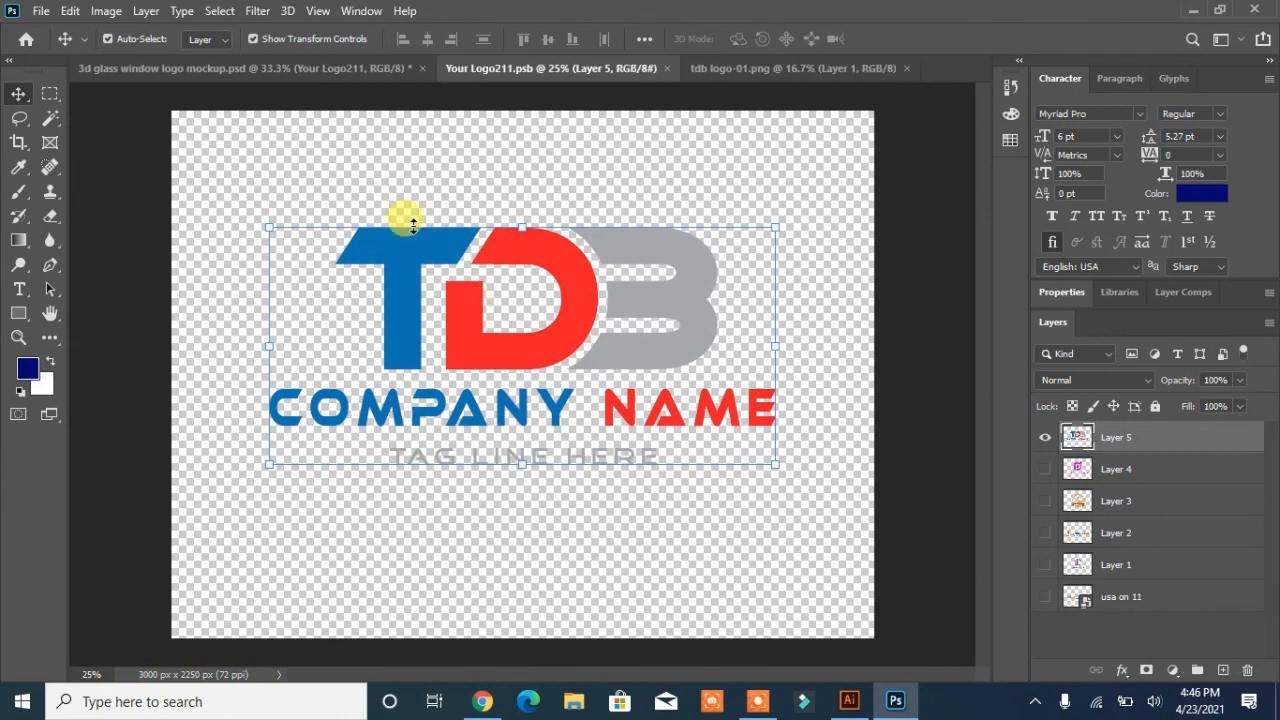
left_click(339, 77)
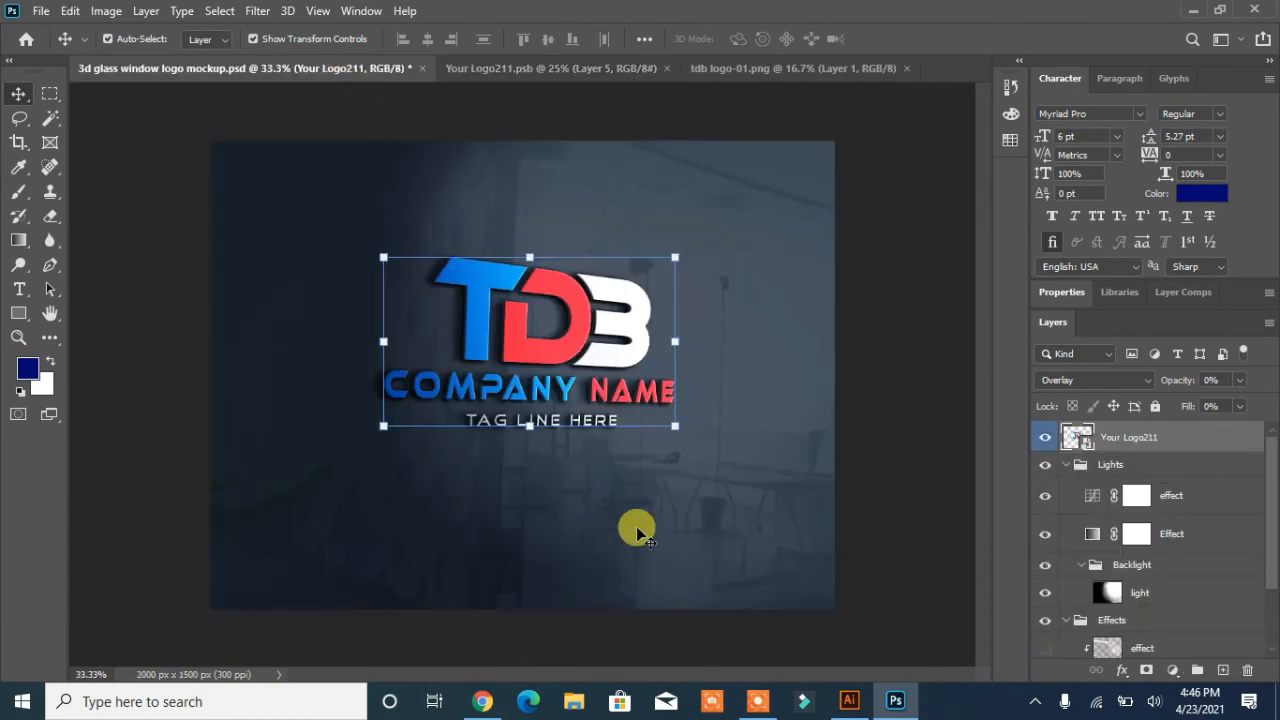
left_click(634, 529)
left_click(100, 210)
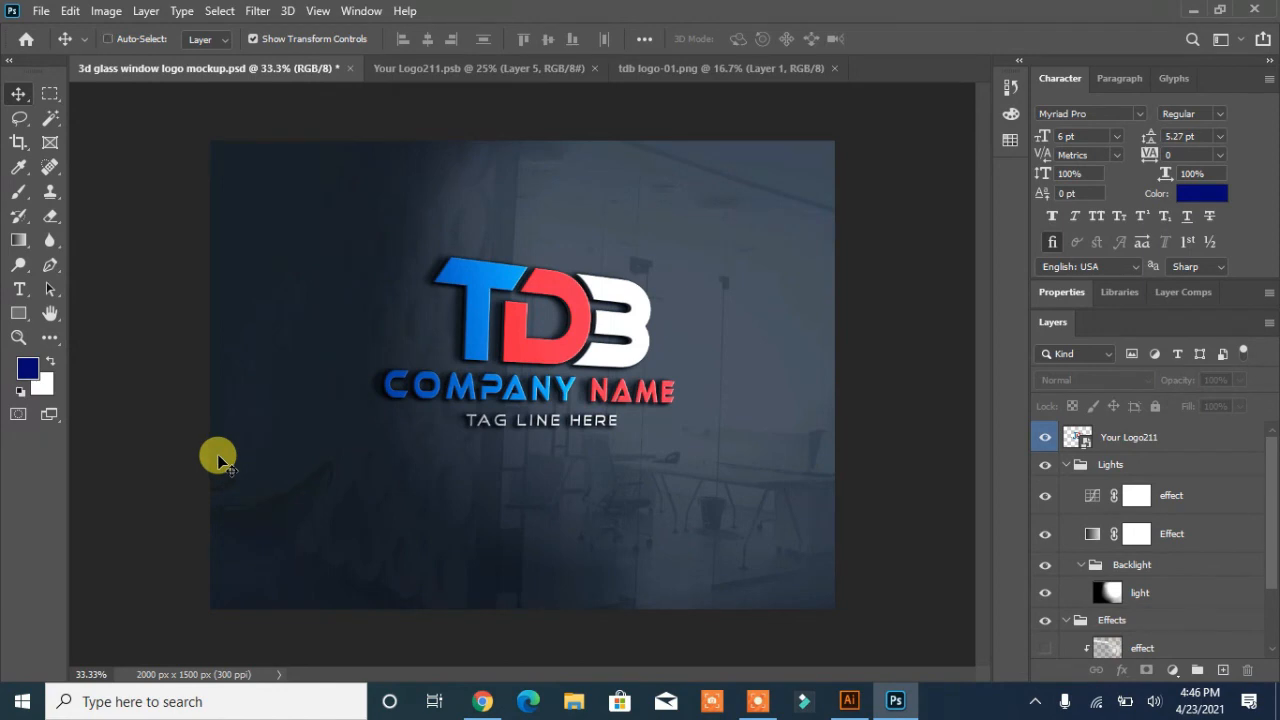
key("ctrl+plus")
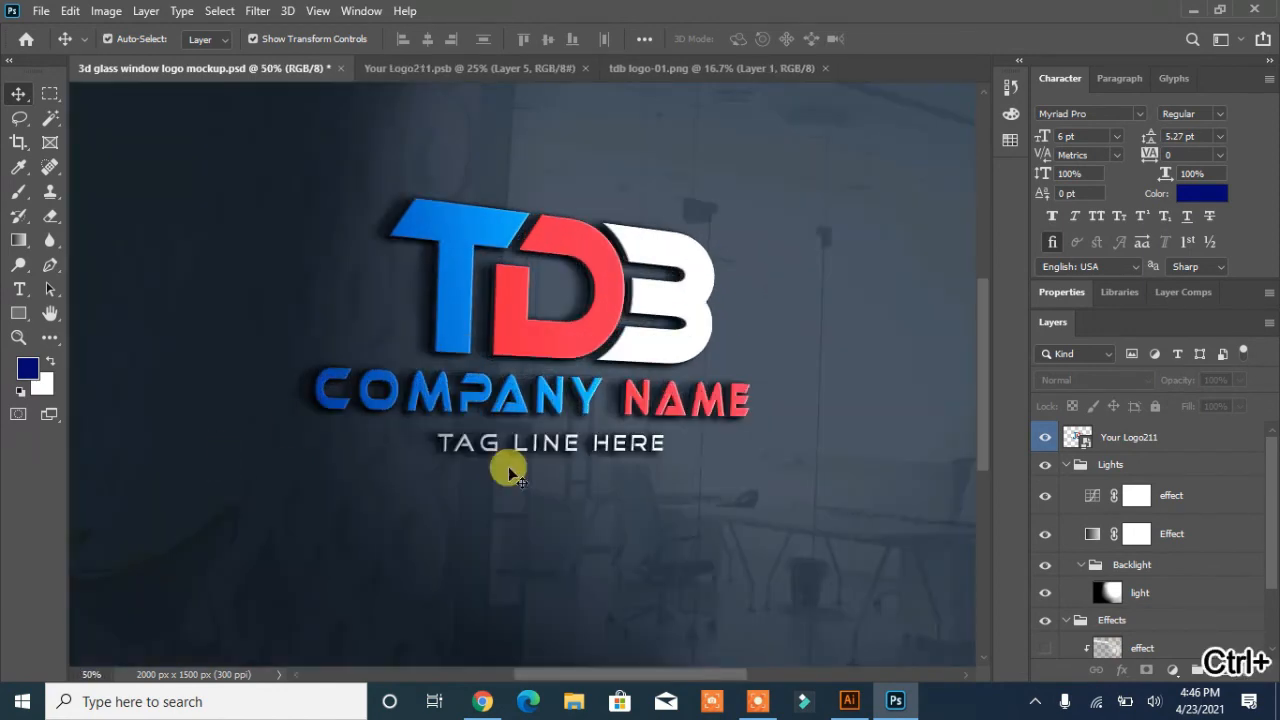
scroll(843, 280, "up", 1)
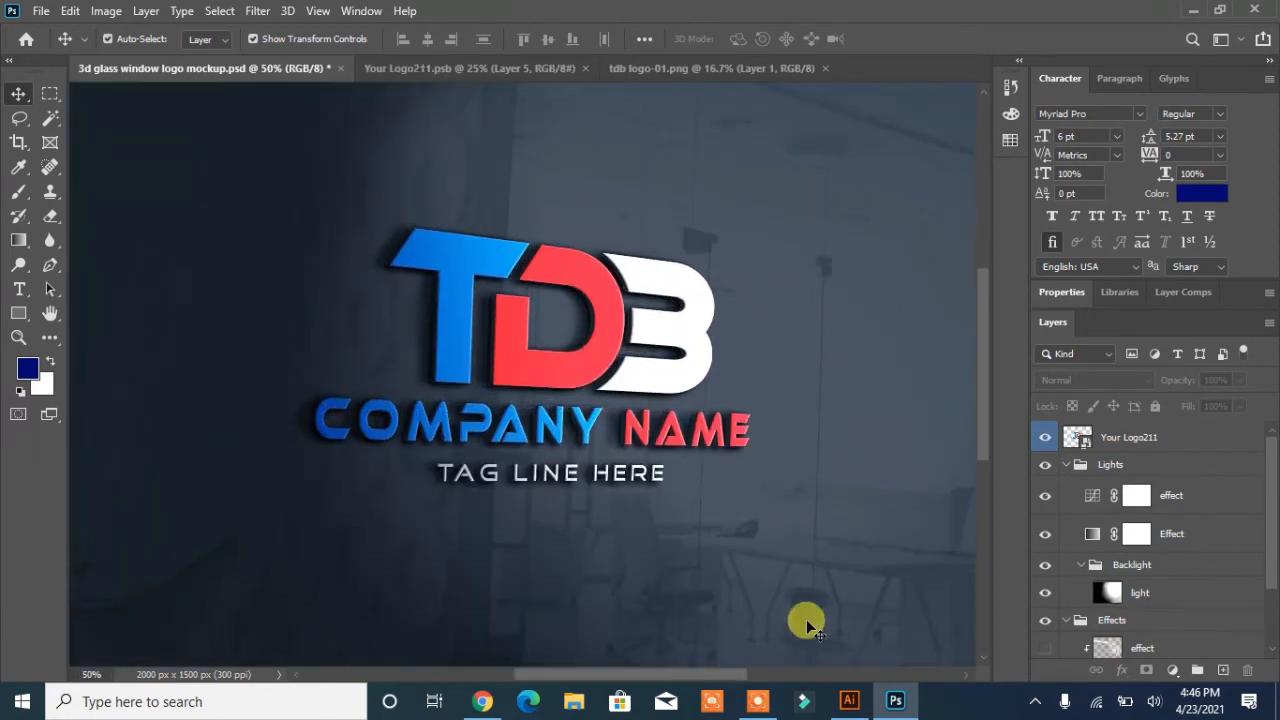